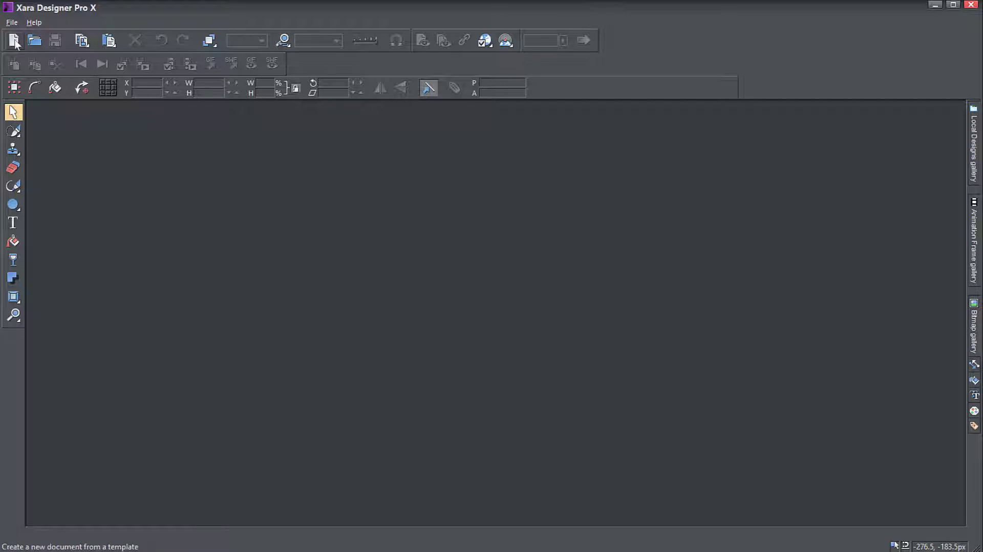
- Create a new Animation document (Untitled11) and pan its blank page to the window centre
left_click(12, 22)
mouse_move(154, 36)
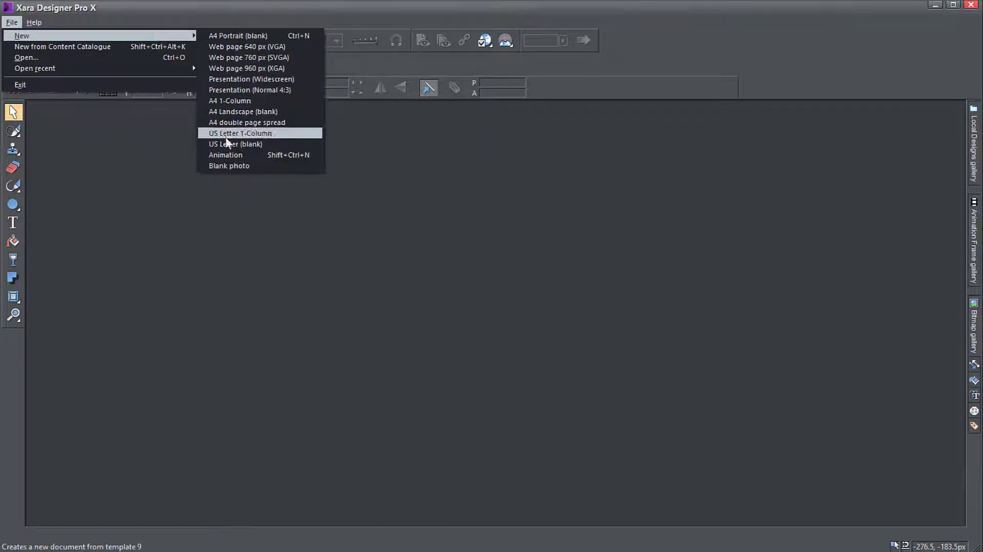
left_click(225, 154)
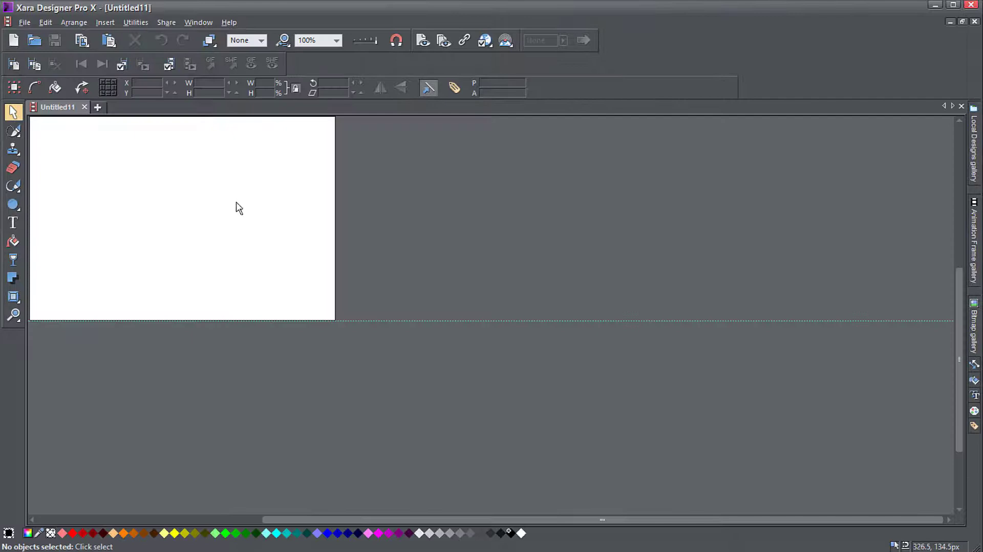
left_click_drag(238, 208, 512, 280)
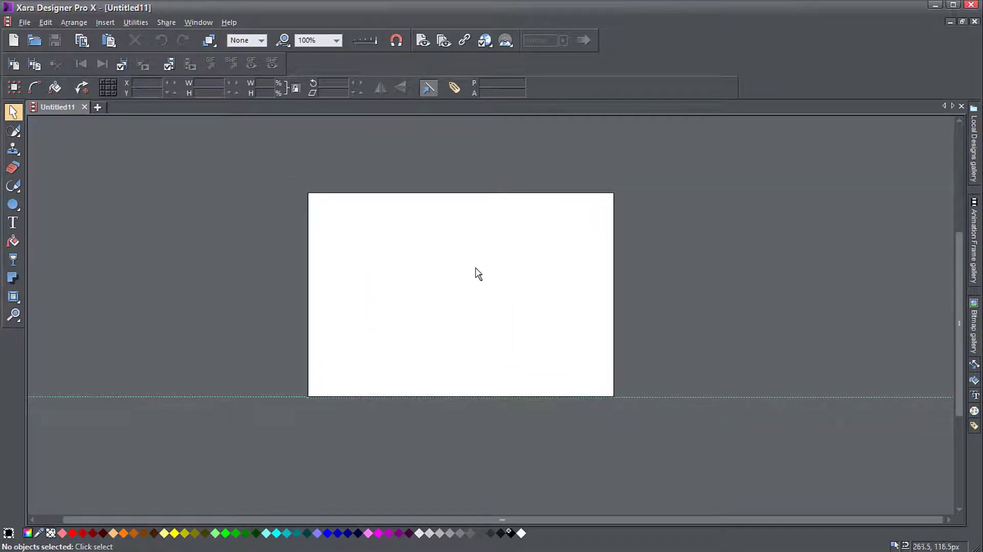
- Set the page's paper size to the Twitter Post (1024 x 512) preset in Page Options and apply it
right_click(448, 256)
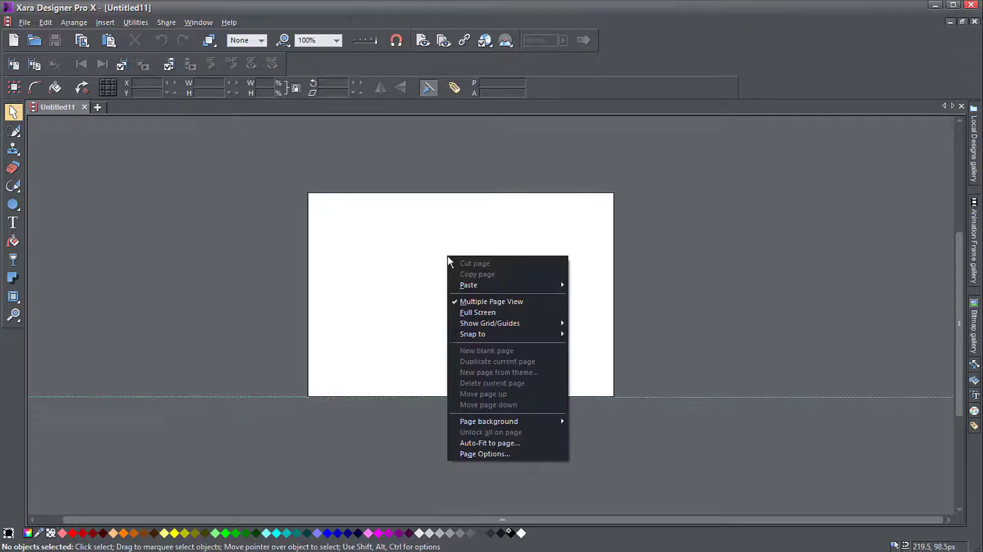
left_click(482, 453)
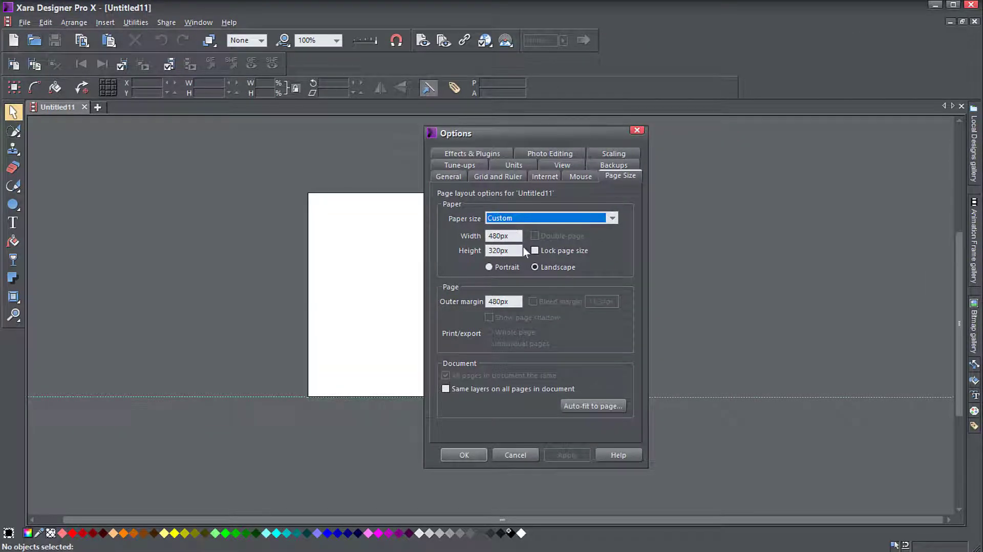
left_click(525, 219)
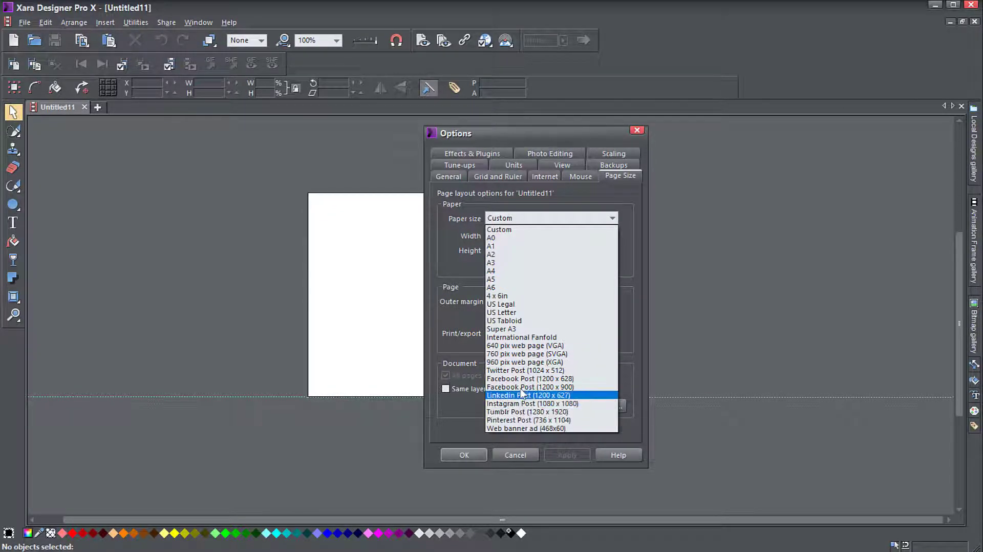
left_click(523, 371)
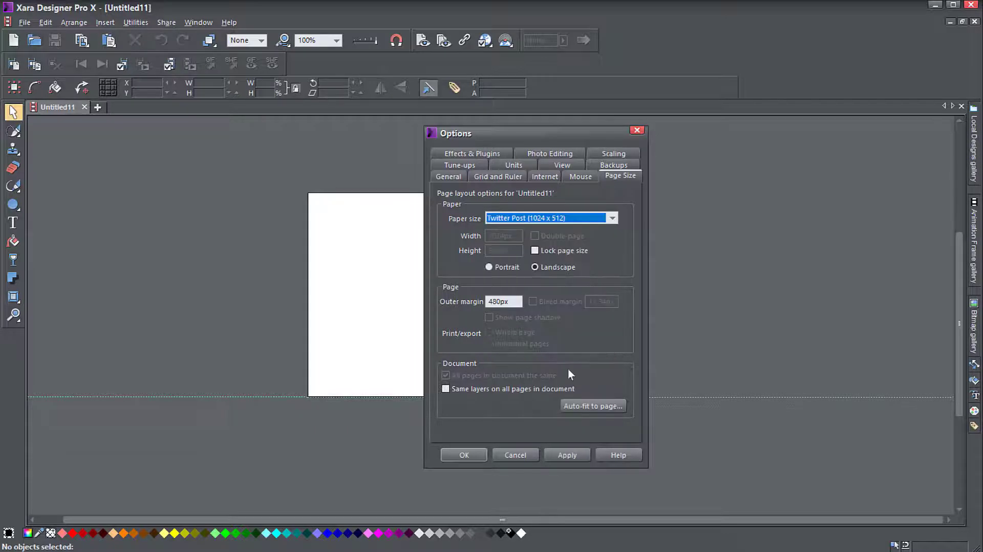
left_click(567, 454)
- Confirm the new page settings, then zoom out and shift the wide page left
left_click(463, 454)
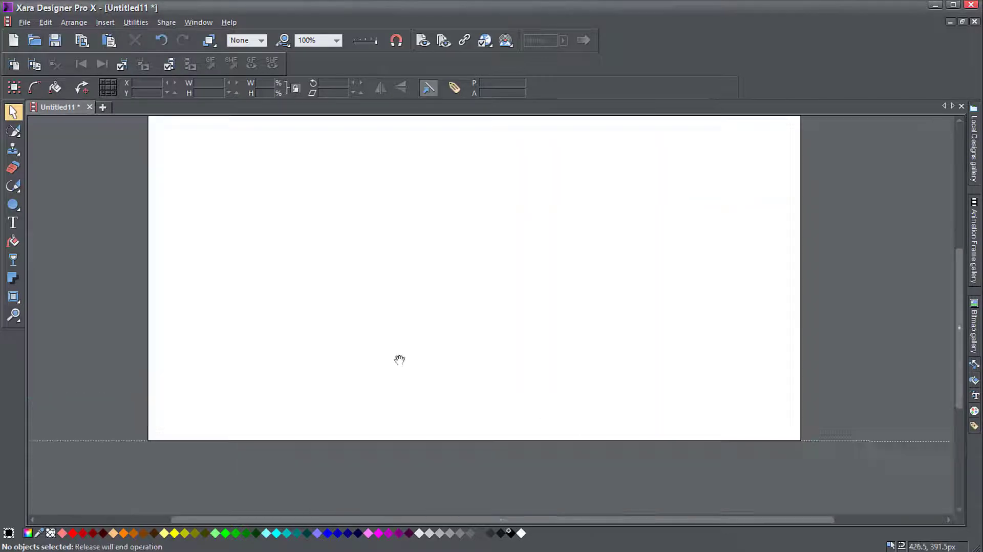
scroll(397, 358, "down", 2)
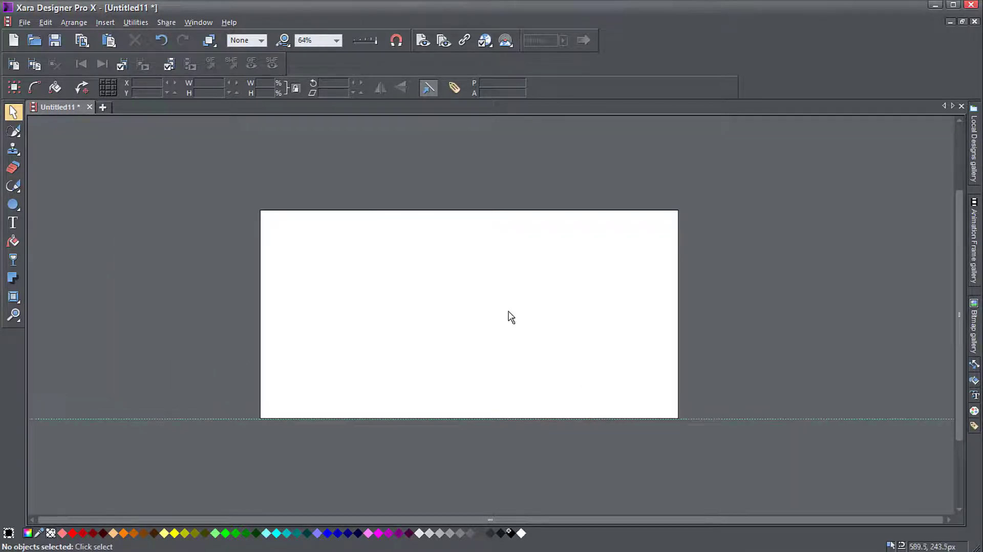
left_click_drag(509, 316, 495, 284)
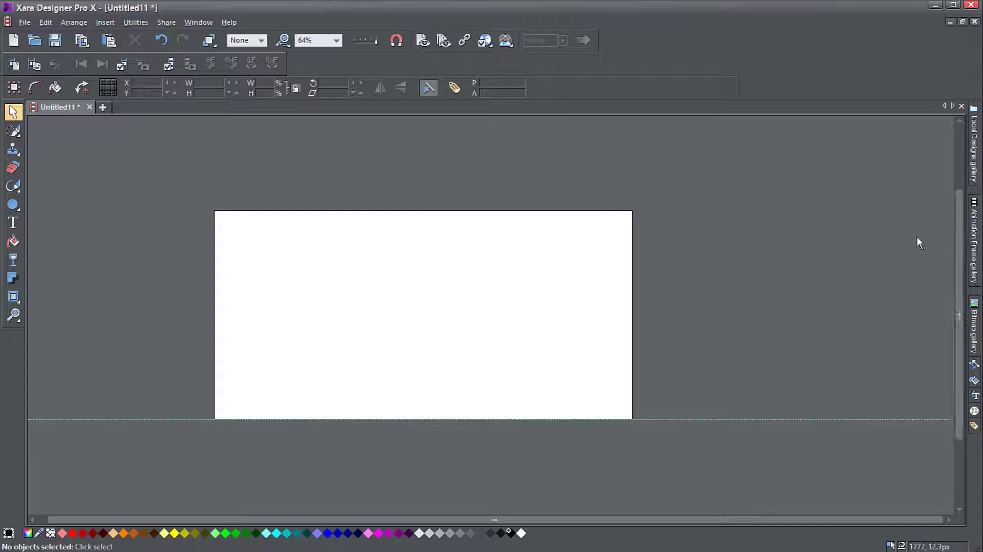
- Open the Animation Frame gallery showing Frame 1 and pin it docked beside the page
left_click(976, 220)
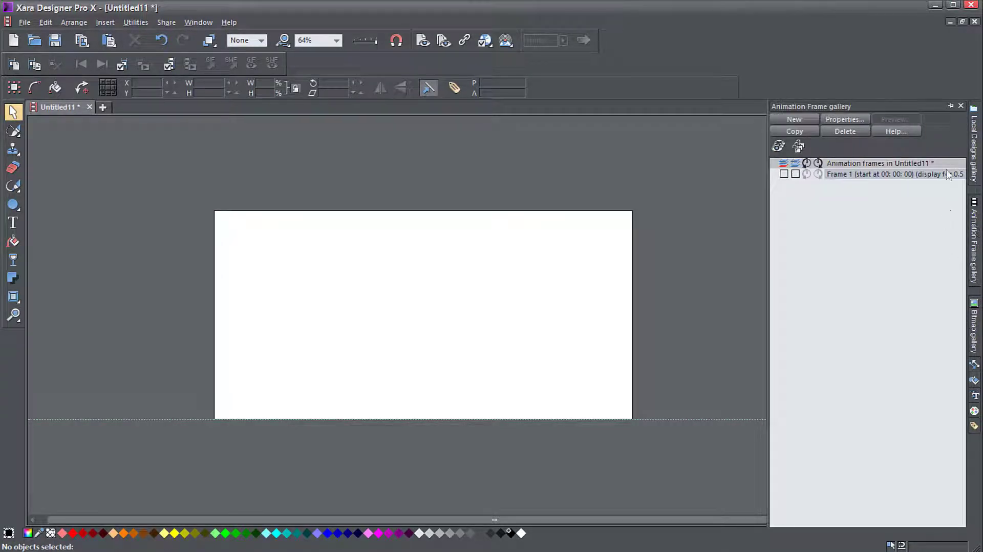
left_click(951, 106)
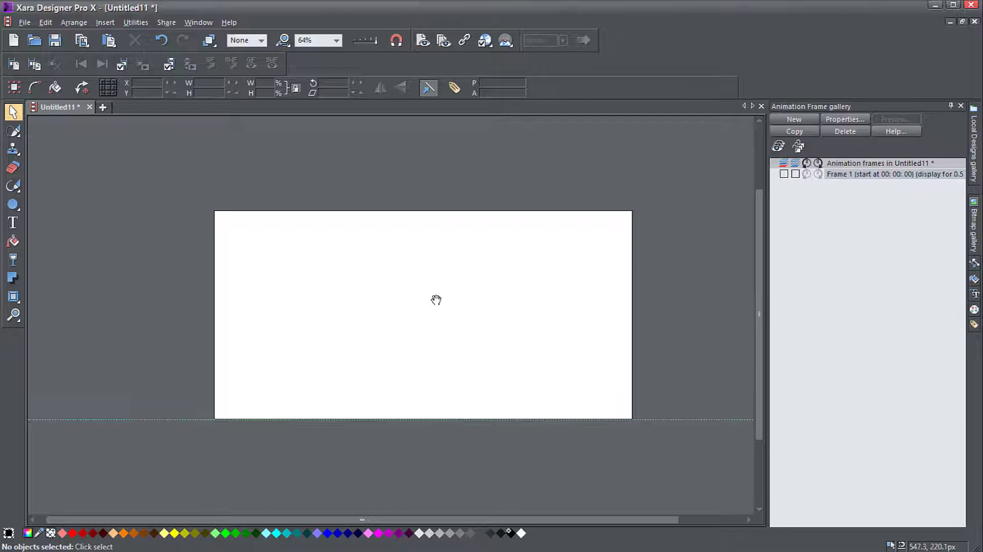
left_click_drag(437, 299, 417, 283)
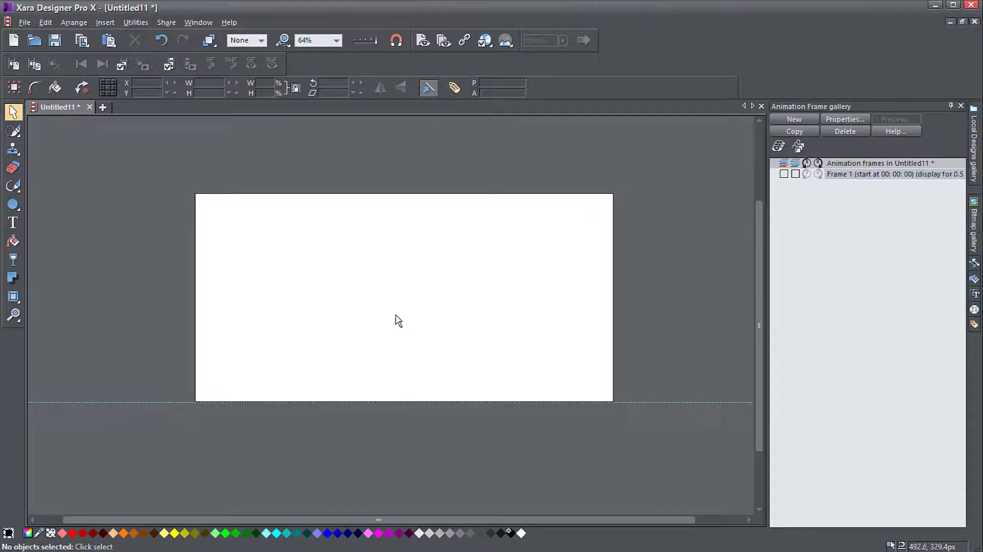
- Draw a thin 412x2.4px rectangle as a ground line near the page bottom and move it right
left_click_drag(394, 301, 384, 326)
scroll(387, 329, "up", 5)
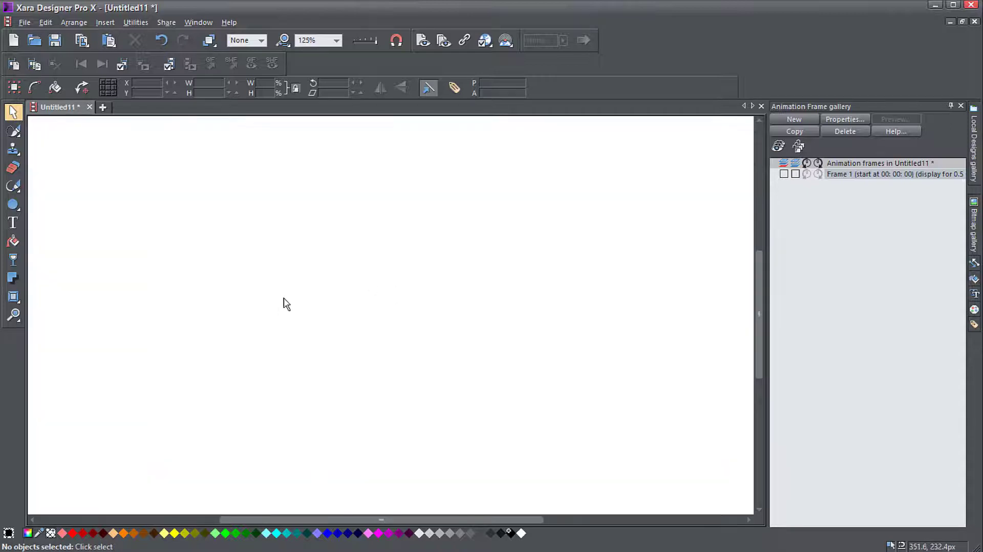
left_click(13, 205)
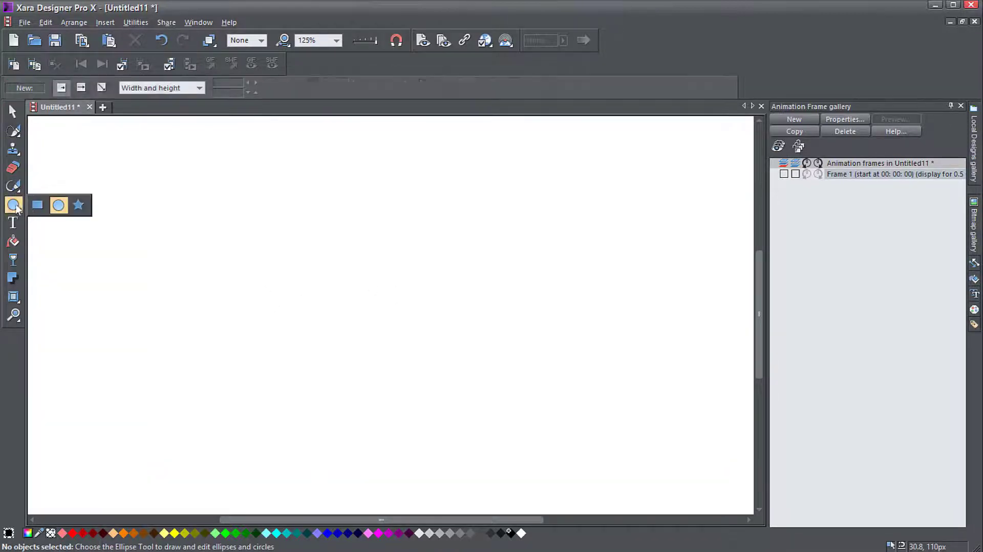
left_click(37, 206)
left_click_drag(176, 432, 505, 432)
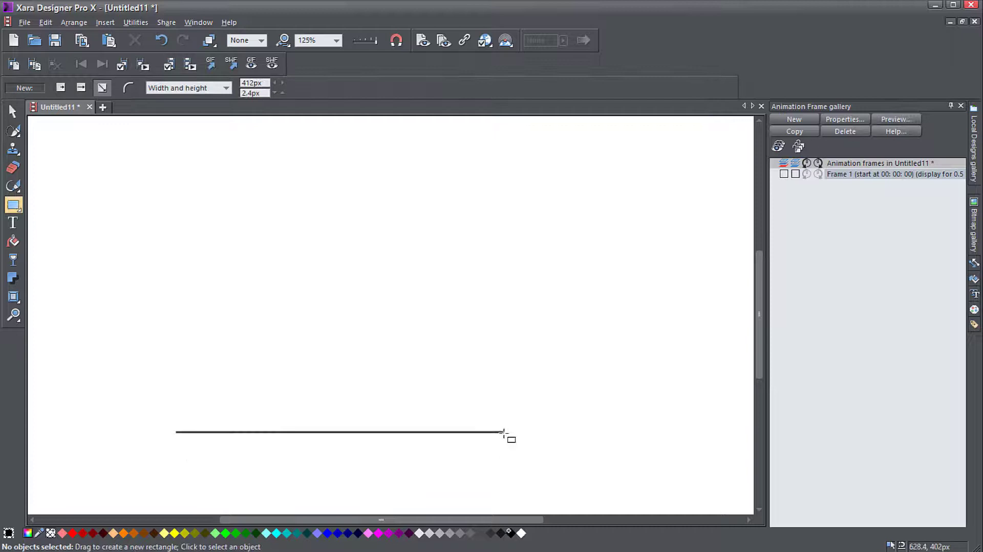
key("F2")
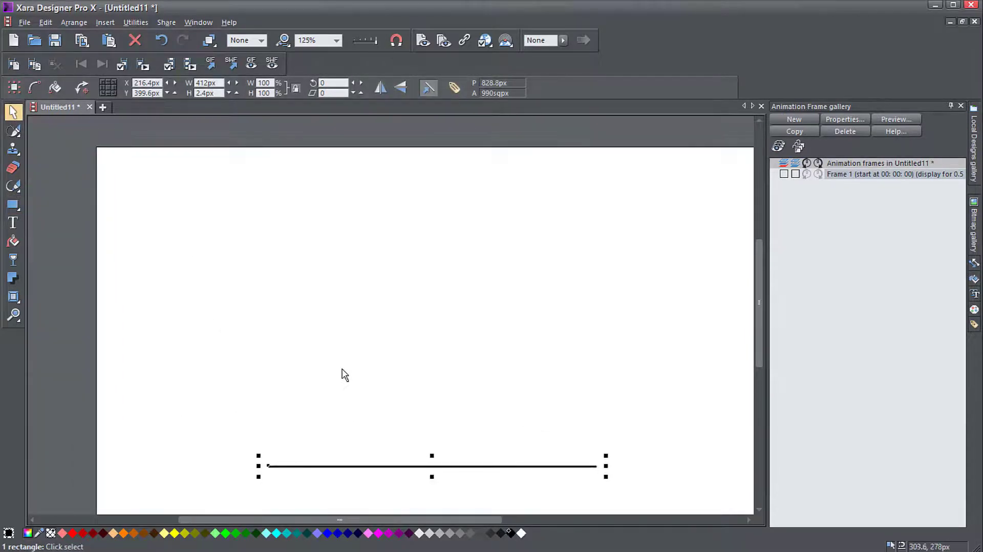
scroll(339, 373, "down", 1)
left_click_drag(320, 406, 440, 417)
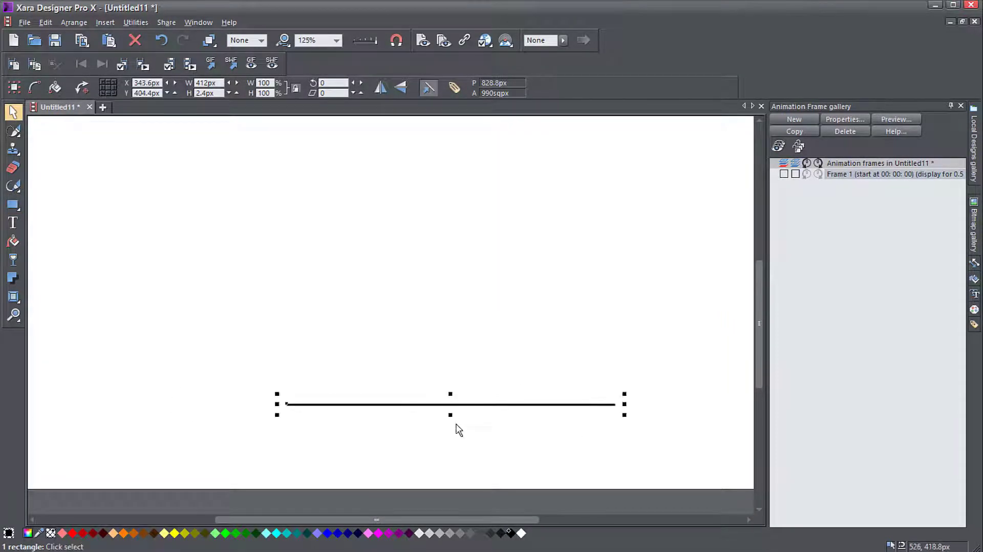
scroll(419, 426, "up", 2)
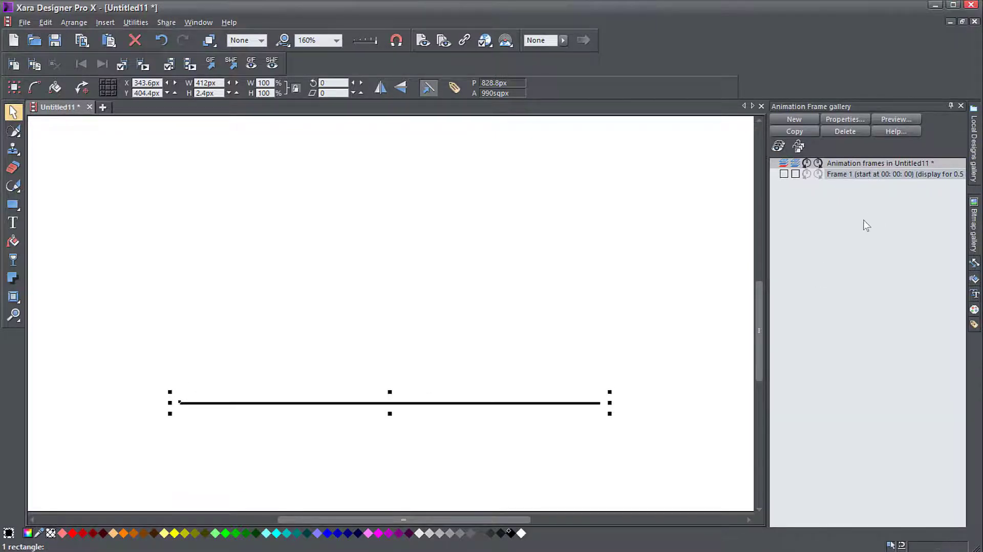
- Pick the Freehand tool with a 4px line width, try and undo a test stroke, then zoom in
left_click(47, 196)
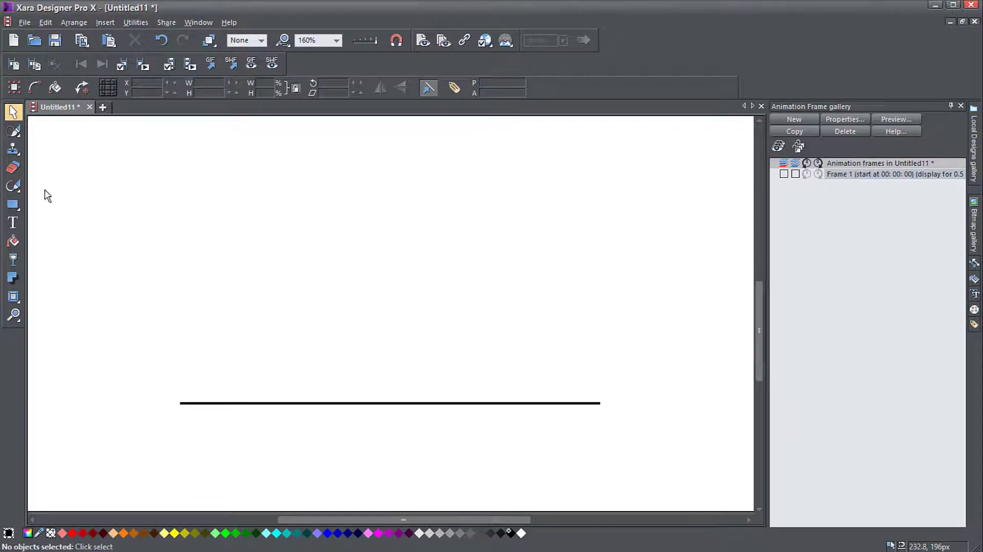
left_click(14, 186)
mouse_move(17, 191)
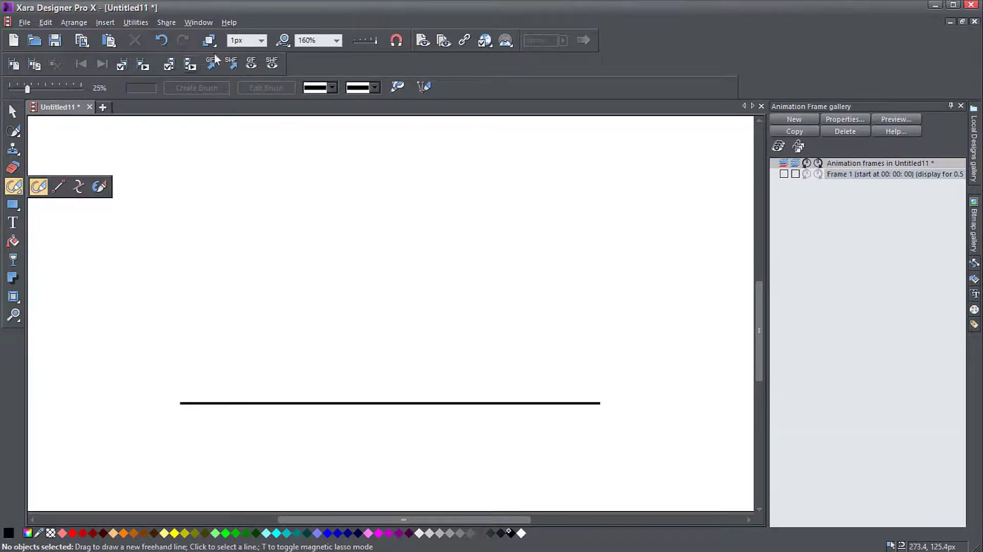
left_click(262, 41)
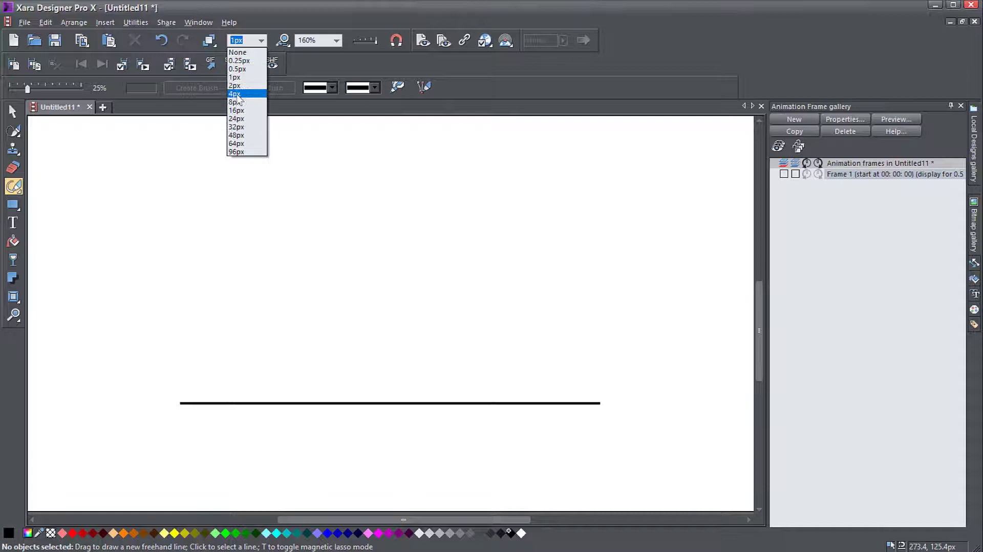
left_click(237, 94)
left_click_drag(326, 318, 391, 240)
left_click(160, 41)
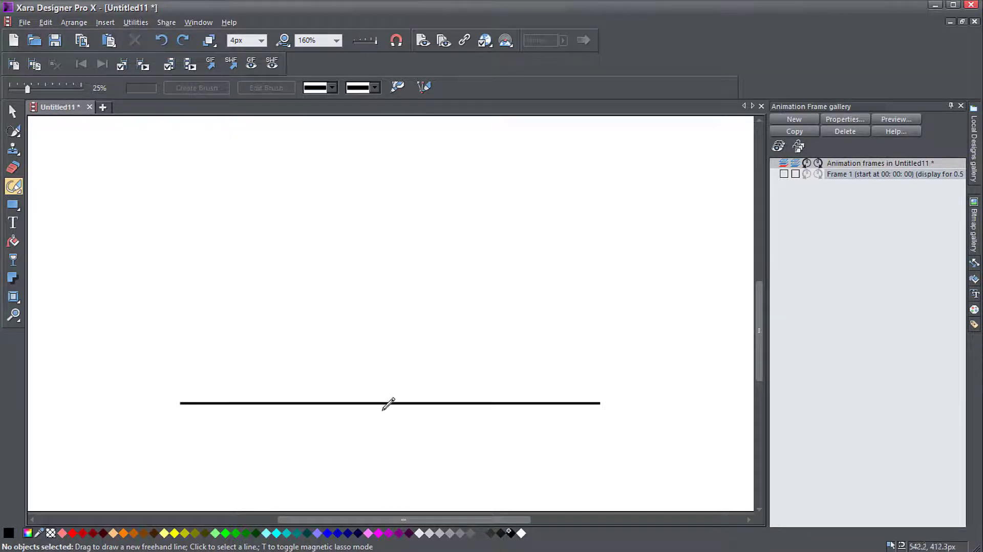
scroll(387, 403, "up", 2)
scroll(382, 436, "up", 3)
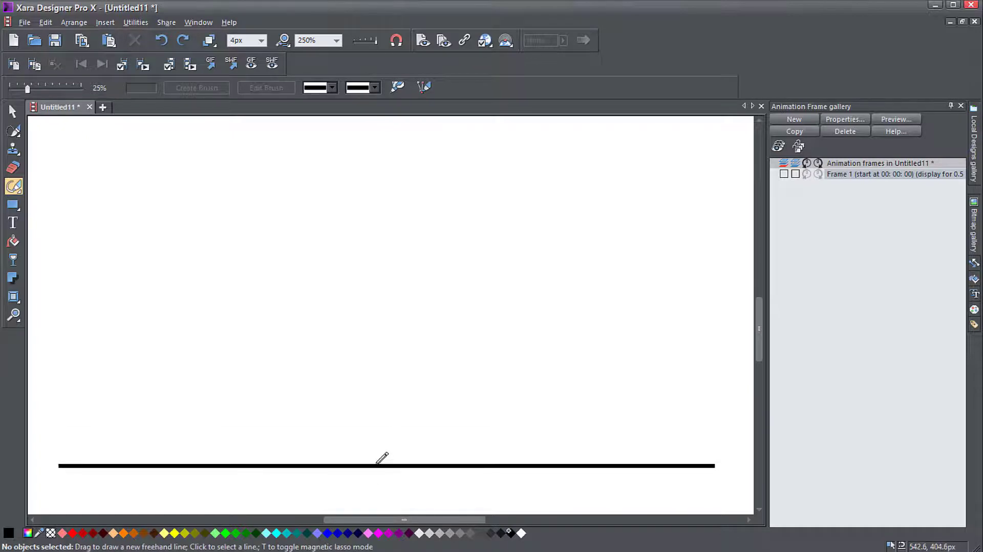
- Draw a short stem from the ground line, then extend it upward on a copied Frame 2
left_click_drag(376, 465, 379, 424)
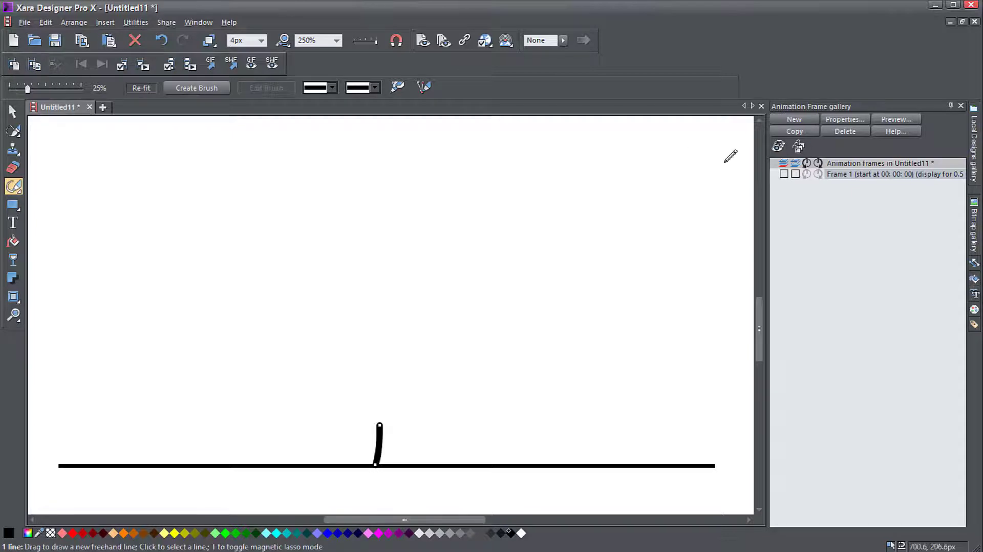
left_click(34, 64)
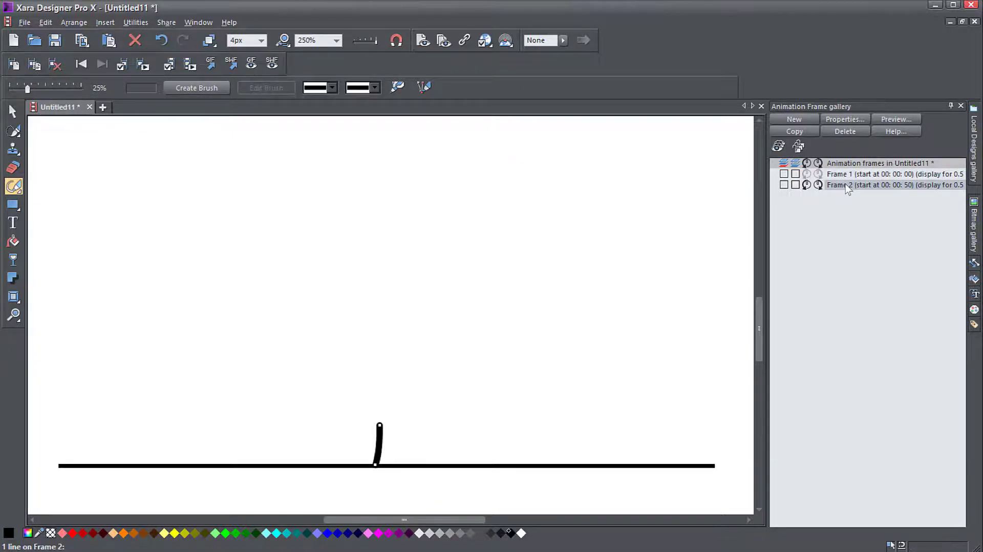
left_click_drag(379, 423, 377, 387)
- Add Frames 3 and 4, lengthening the stem and drawing two branches outward
left_click(34, 63)
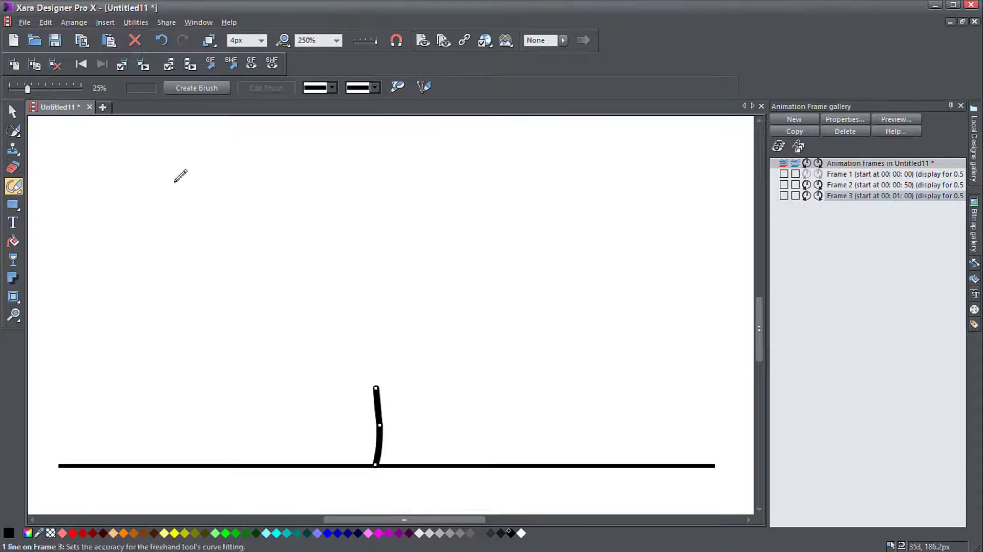
left_click_drag(378, 388, 368, 342)
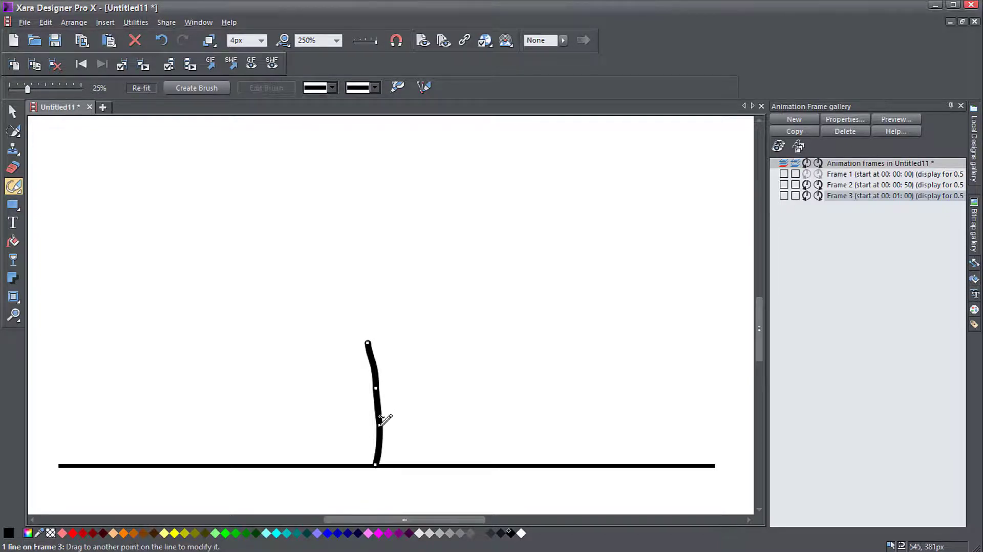
mouse_move(382, 422)
left_mouse_down()
mouse_move(361, 367)
mouse_move(402, 299)
mouse_move(430, 278)
left_mouse_up()
left_click(42, 63)
mouse_move(360, 368)
left_mouse_down()
mouse_move(345, 341)
mouse_move(310, 321)
left_mouse_up()
left_click_drag(375, 351, 357, 283)
- Add Frame 5, hooking the left branch tip downward and extending the other two branches
left_click(34, 64)
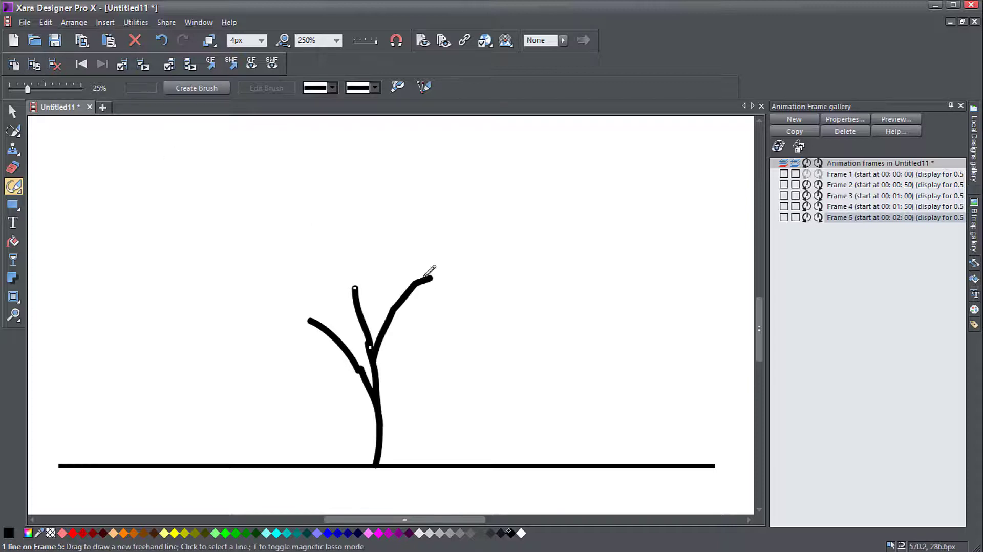
left_click_drag(431, 275, 430, 311)
left_click_drag(310, 321, 321, 357)
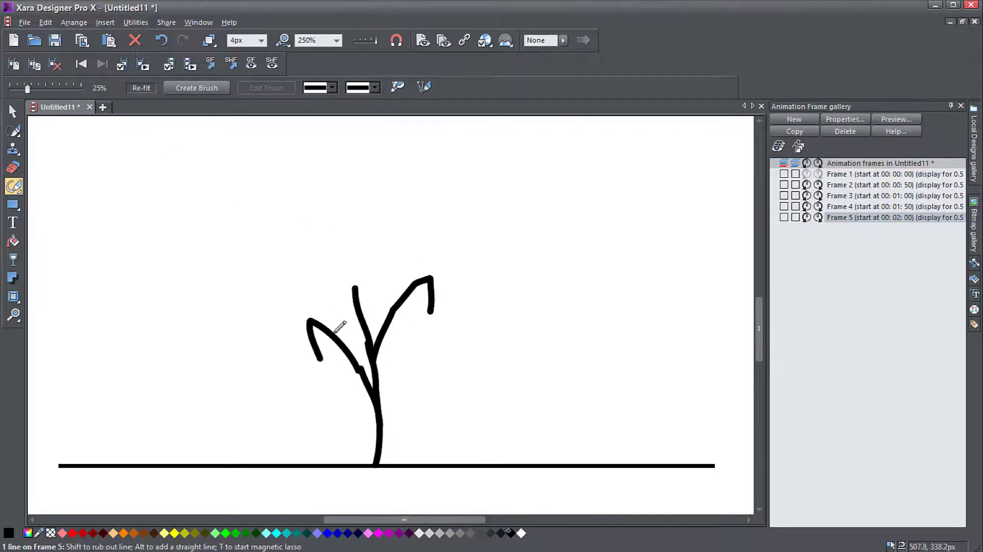
left_click_drag(355, 288, 361, 215)
- Add Frame 6, curving the left hook into a leaf and lengthening the right branch and stem
left_click(34, 64)
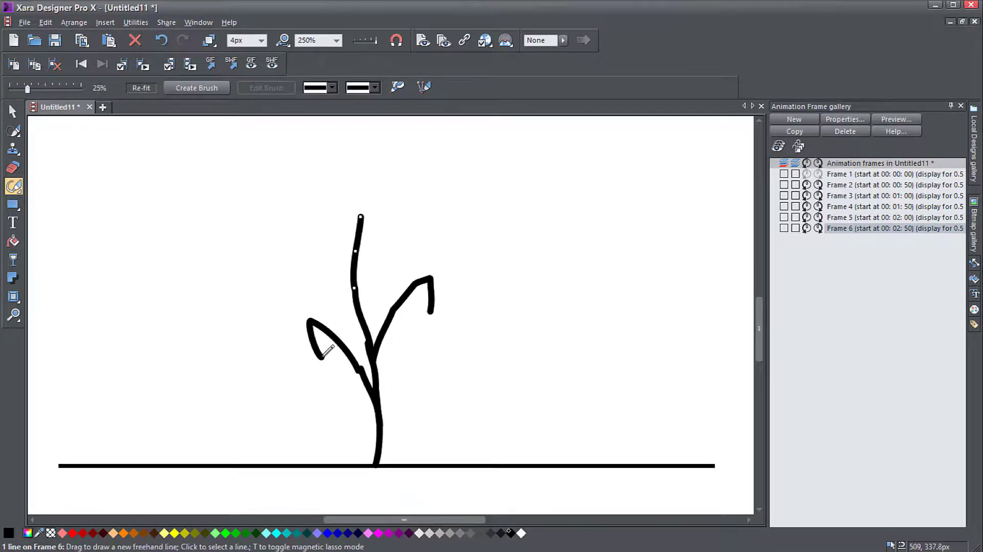
left_click_drag(322, 357, 351, 380)
left_click_drag(430, 310, 409, 350)
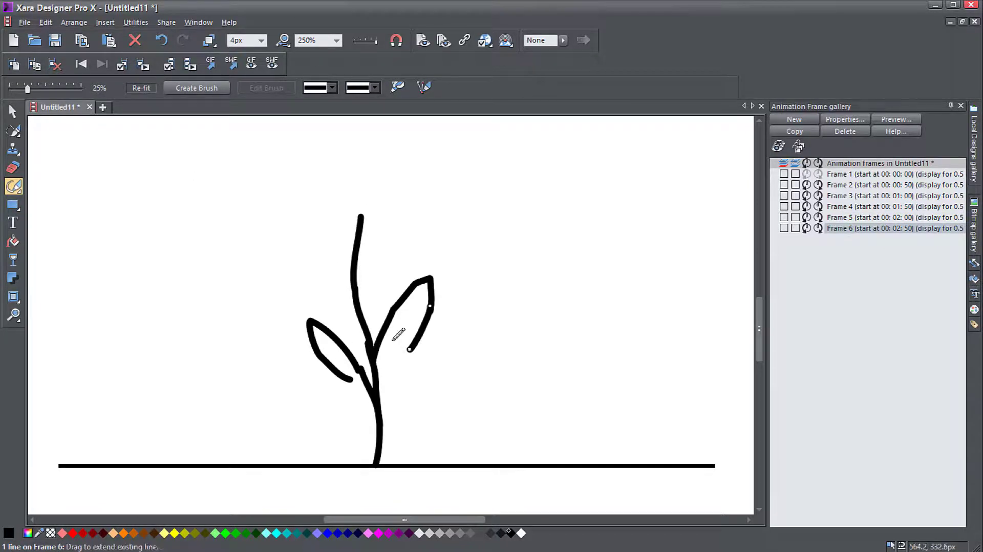
left_click_drag(361, 216, 361, 195)
- Add Frame 7, closing both leaves onto the stem and scribbling a filled bud on top
left_click(34, 64)
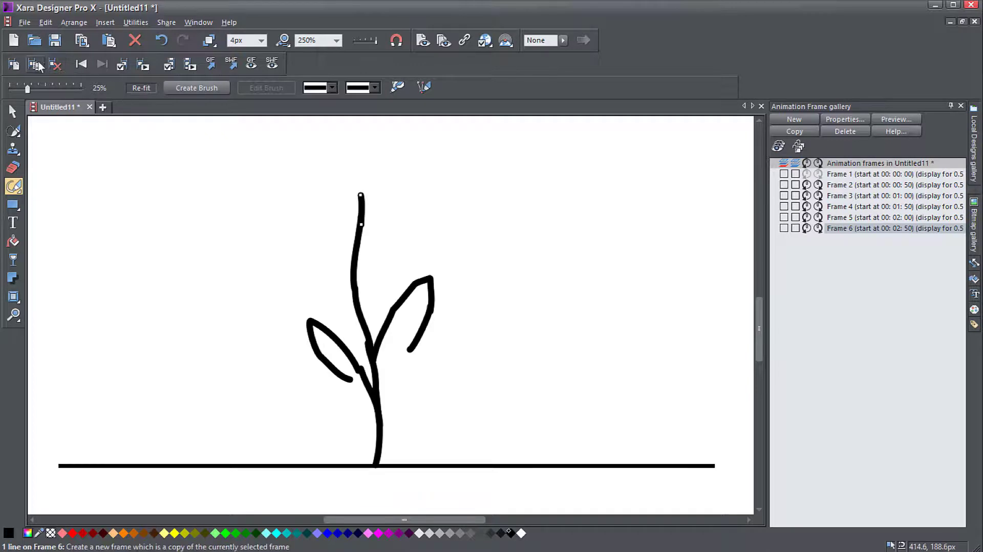
left_click_drag(351, 376, 369, 383)
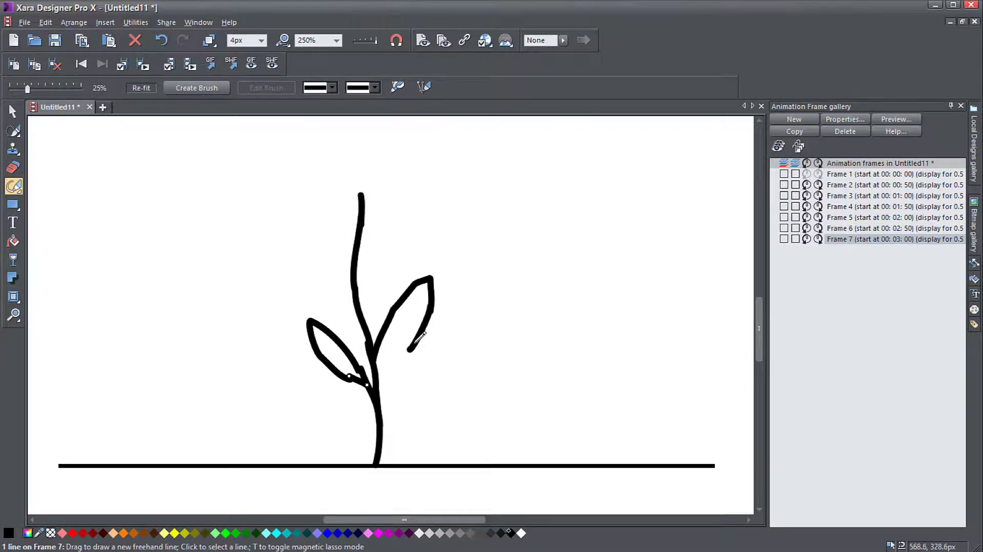
left_click_drag(411, 348, 382, 377)
mouse_move(360, 194)
left_mouse_down()
mouse_move(356, 175)
mouse_move(297, 153)
mouse_move(278, 172)
mouse_move(344, 197)
mouse_move(250, 230)
mouse_move(302, 232)
left_mouse_up()
- Add Frames 8 through 11 and draw the first petal line straight up from the bud
left_click(34, 65)
left_click(33, 66)
left_click(38, 67)
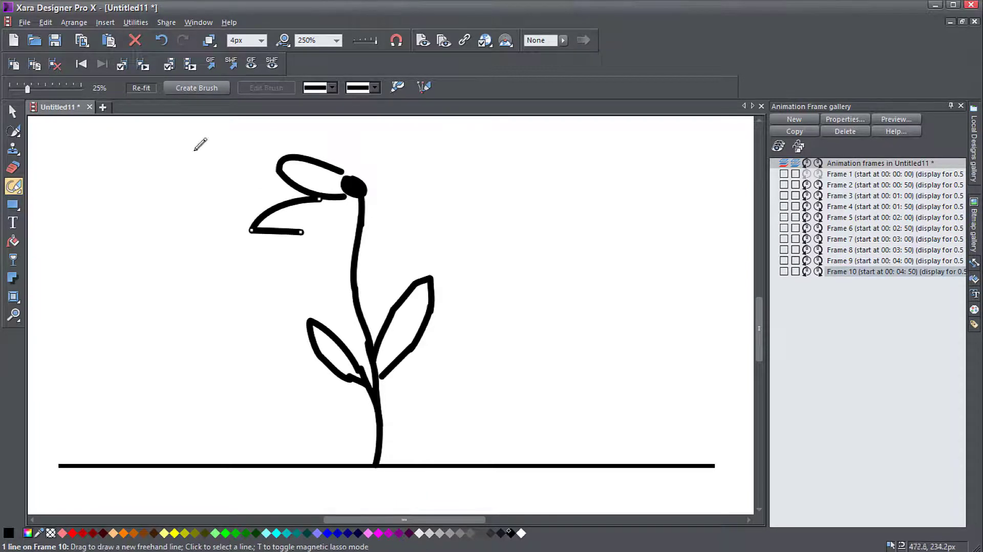
left_click(39, 67)
left_click_drag(350, 171, 362, 116)
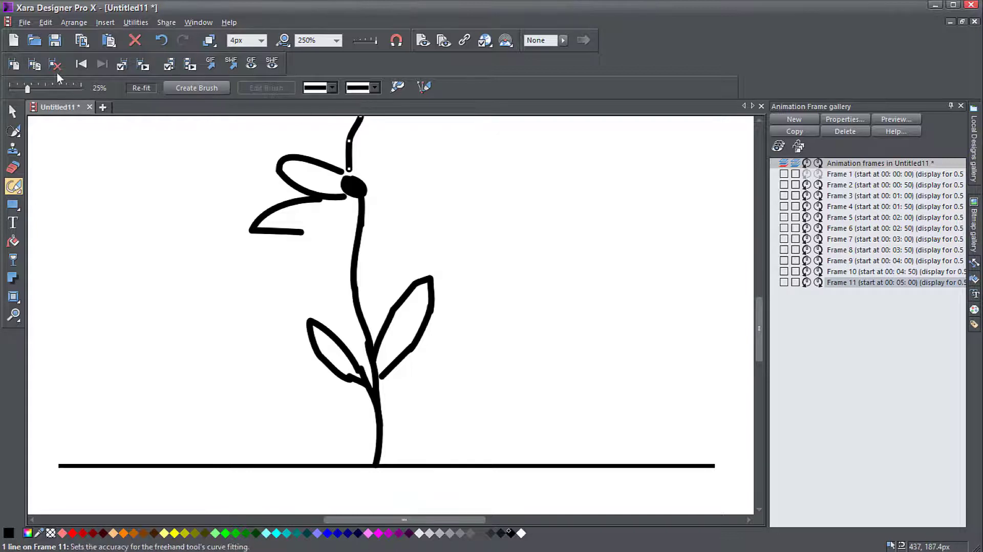
- Add Frames 12 and 13 with petal strokes curving right, below and up-right of the bud
left_click(37, 66)
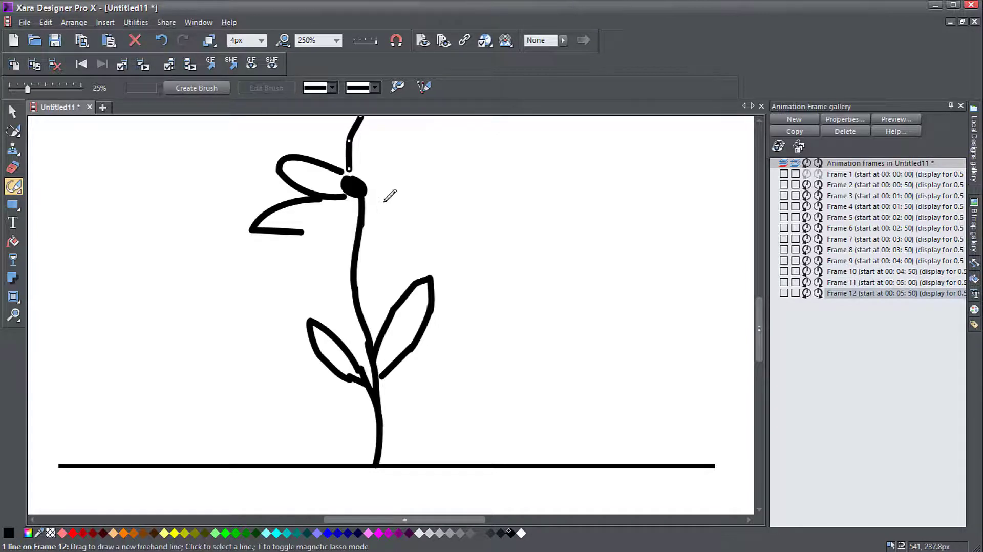
left_click_drag(372, 197, 438, 206)
left_click_drag(349, 206, 337, 246)
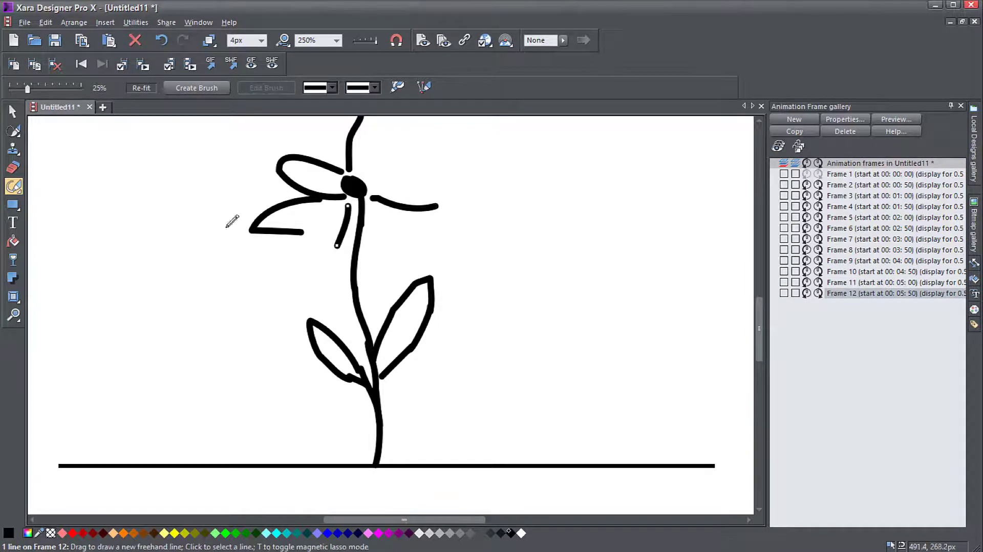
left_click(39, 67)
left_click_drag(364, 178, 431, 166)
scroll(464, 214, "up", 2)
- Add Frames 14 and 15, closing the top petal and drawing the lower-left petal
left_click(35, 64)
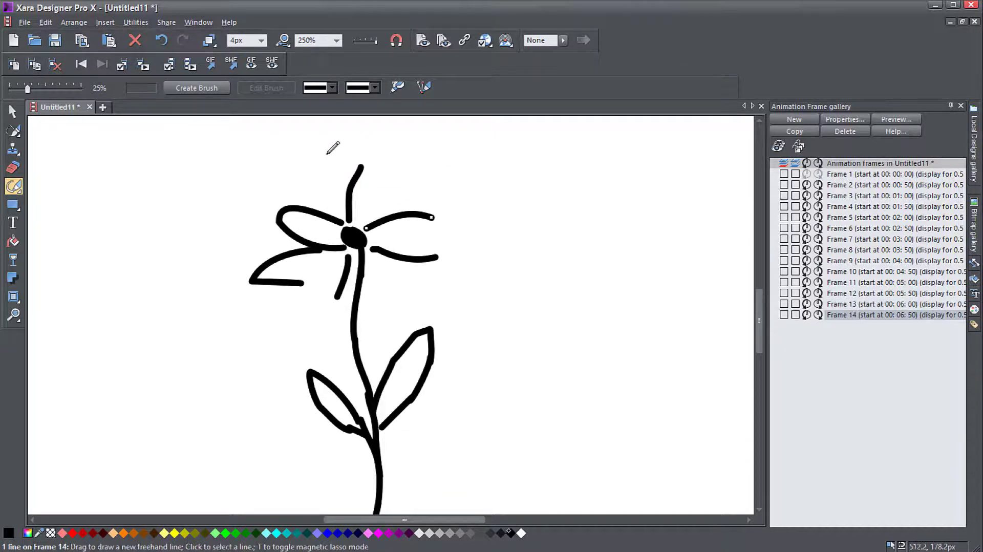
left_click_drag(366, 165, 366, 228)
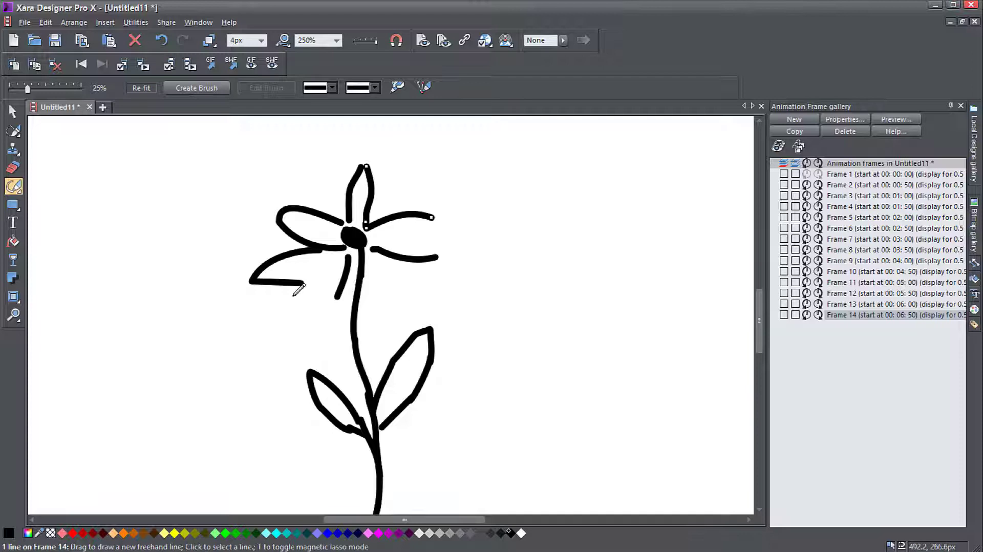
left_click_drag(288, 307, 340, 257)
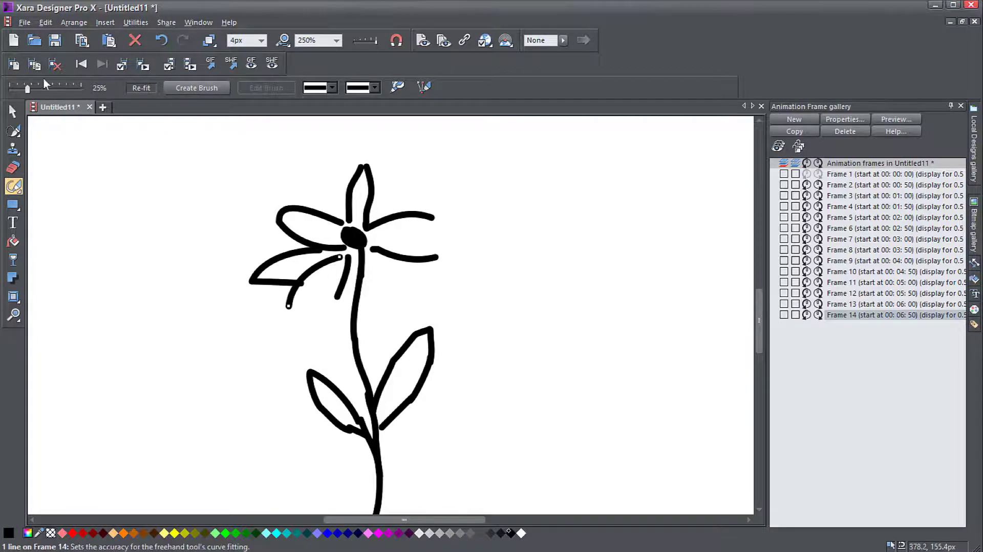
left_click(34, 64)
mouse_move(288, 307)
left_mouse_down()
mouse_move(331, 300)
mouse_move(409, 306)
left_mouse_up()
- Add Frames 16 to 19, completing and closing the right and lower-right petals
left_click(34, 64)
left_click_drag(439, 256, 462, 236)
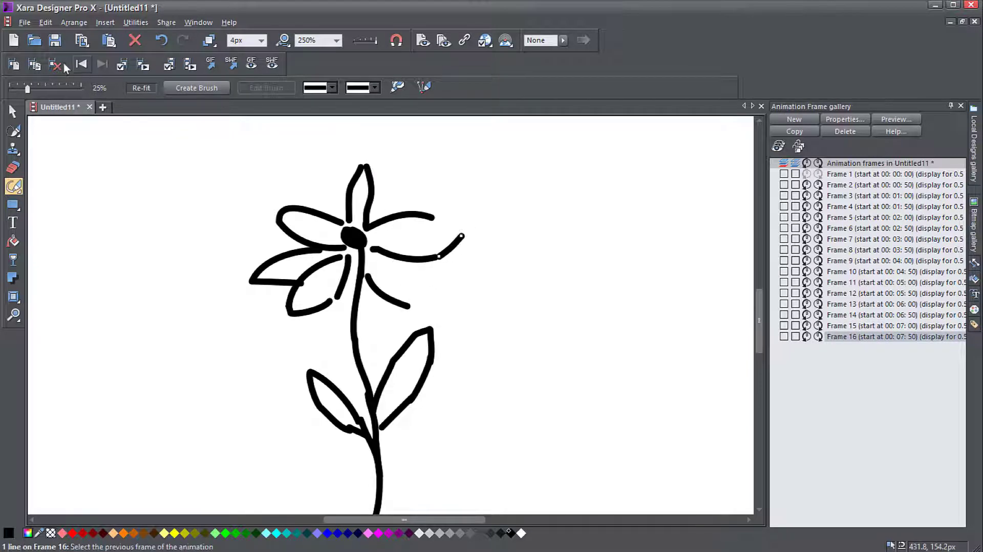
left_click(34, 64)
left_click_drag(461, 236, 432, 216)
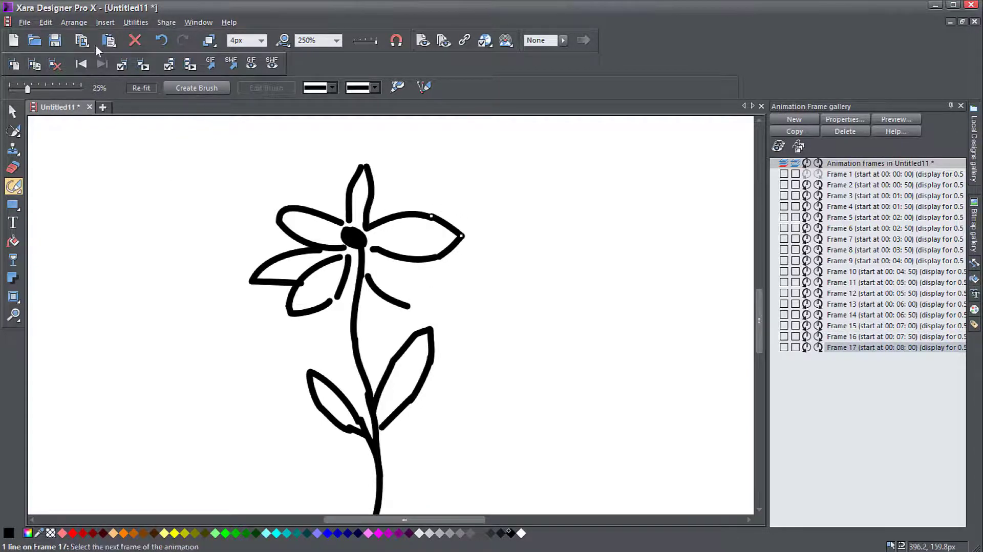
left_click(35, 64)
left_click_drag(408, 306, 447, 300)
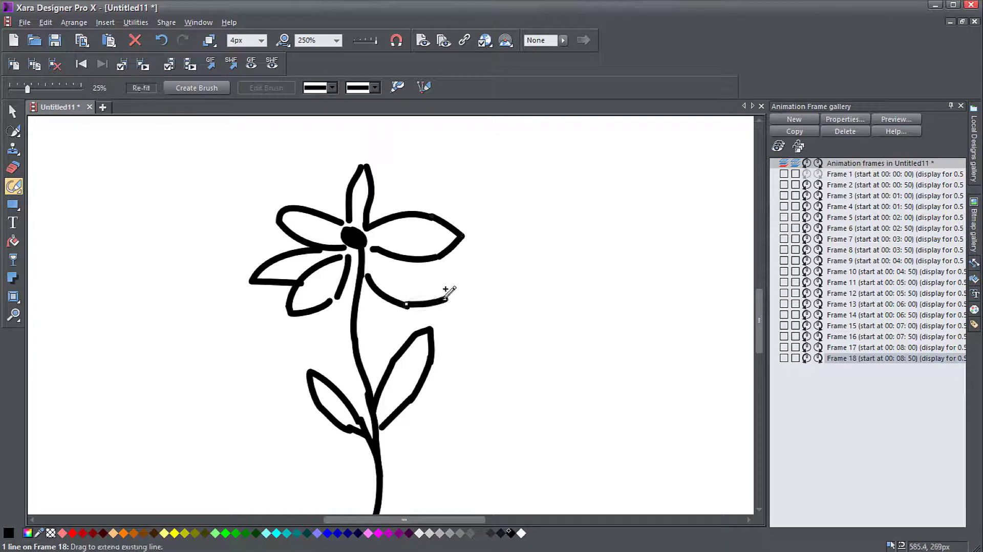
left_click(34, 64)
mouse_move(372, 249)
left_mouse_down()
mouse_move(423, 266)
mouse_move(453, 293)
left_mouse_up()
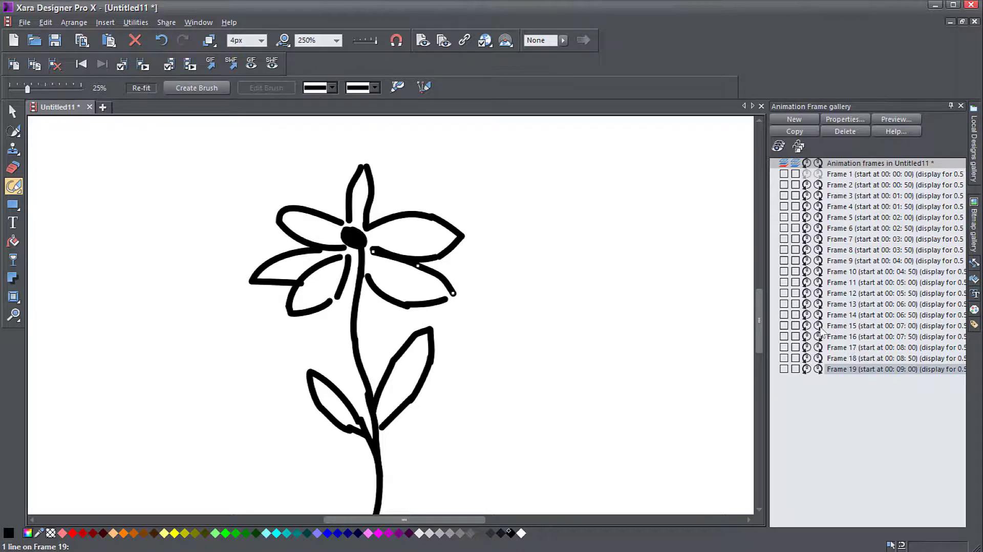
- Step backward and forward through the animation frames to review the flower's growth
left_click_drag(851, 294, 860, 218)
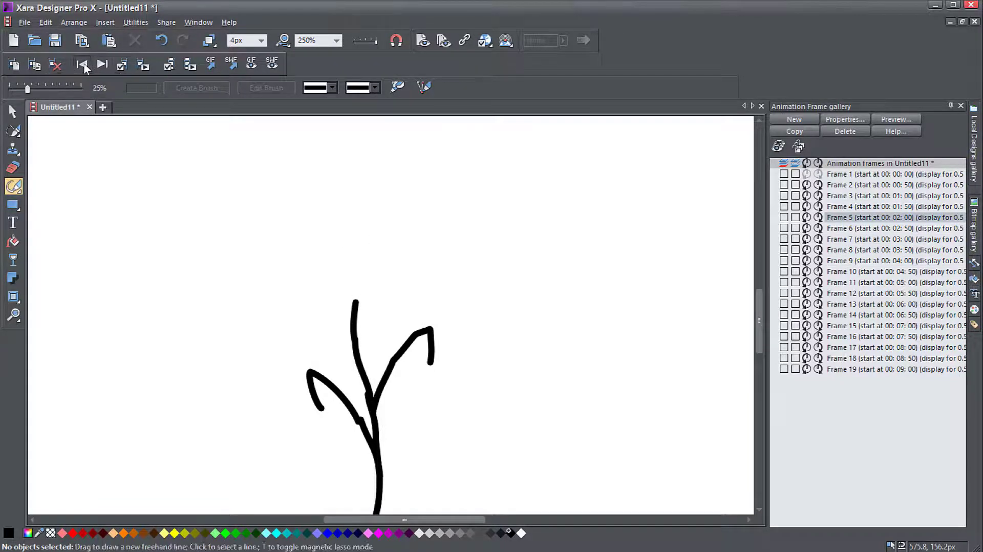
left_click(82, 64)
left_click(82, 64)
left_click(82, 65)
left_click(81, 64)
left_click(102, 64)
left_click(102, 65)
left_click(102, 65)
left_click(102, 65)
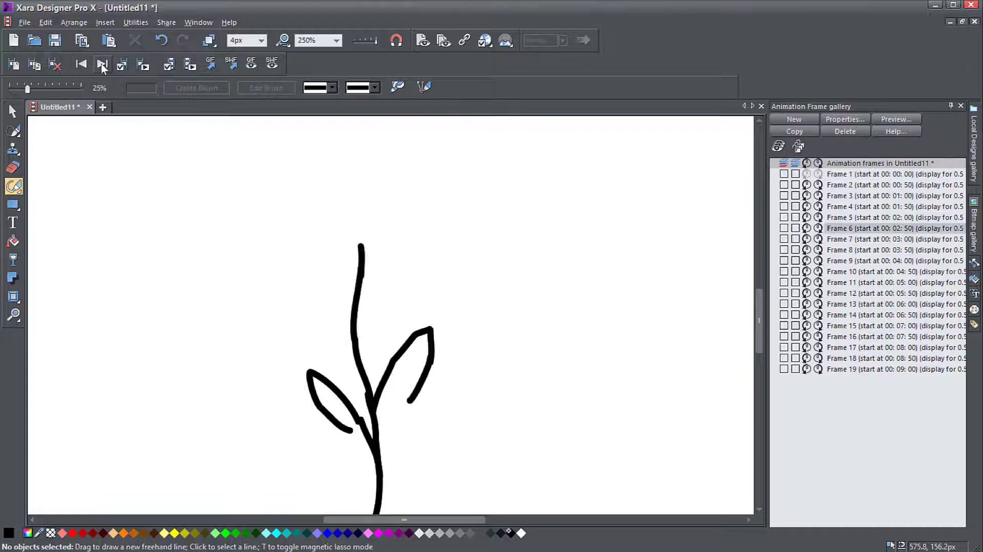
left_click(102, 64)
left_click(102, 64)
left_click(102, 65)
left_click(102, 65)
left_click(102, 65)
left_click(102, 65)
left_click(102, 64)
left_click(102, 64)
left_click(102, 65)
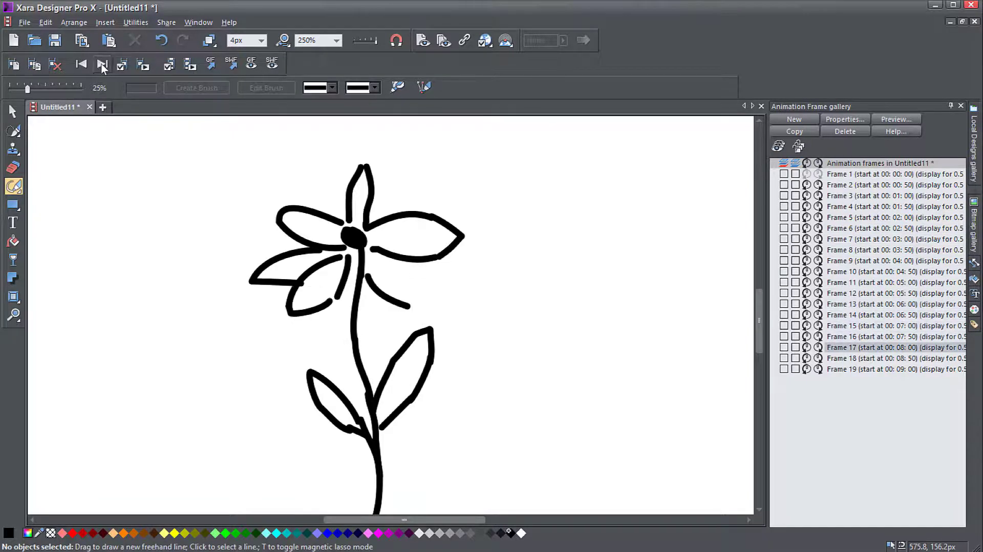
left_click(102, 64)
left_click(102, 65)
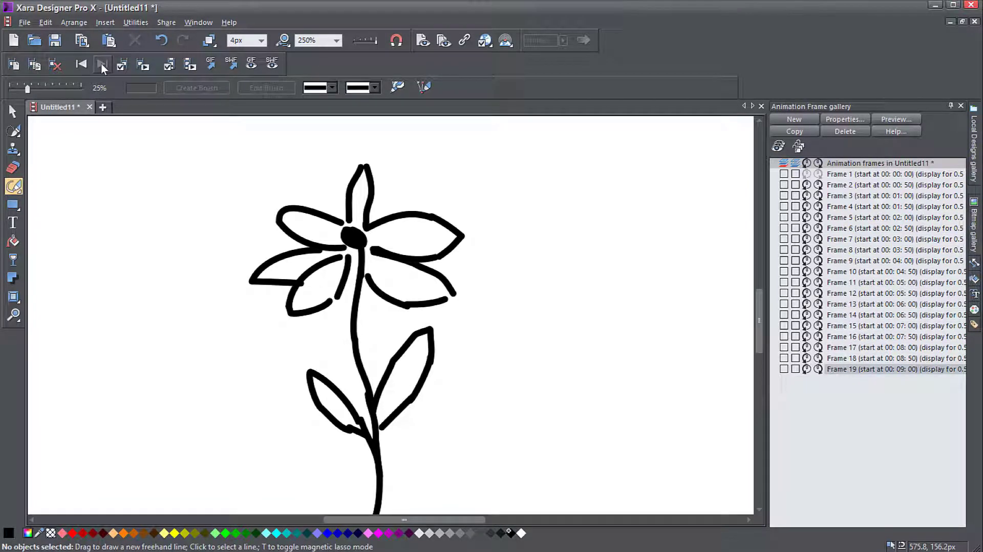
- Step back eight frames to land on Frame 9, showing the bud with one petal
left_click(81, 64)
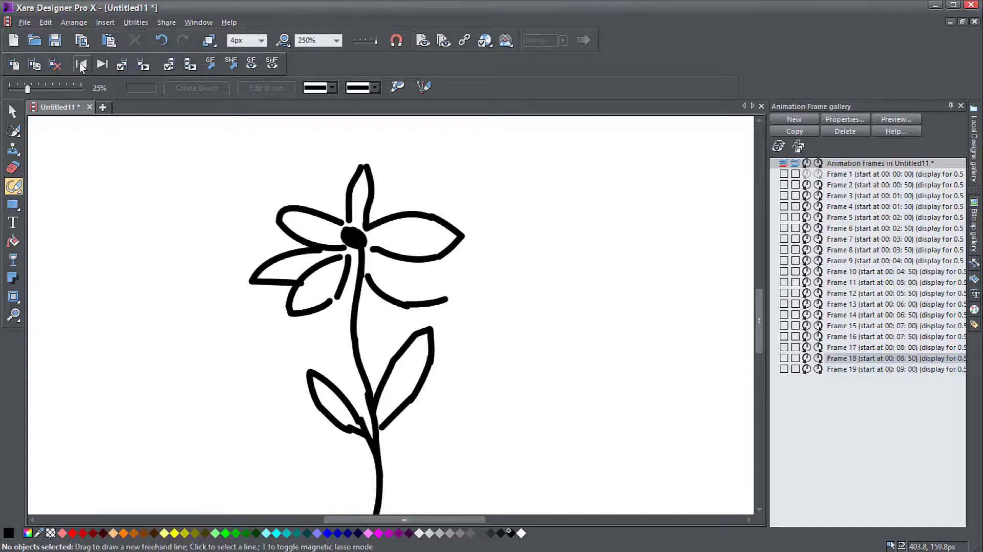
left_click(81, 64)
left_click(81, 65)
left_click(81, 64)
left_click(81, 64)
left_click(81, 64)
left_click(81, 64)
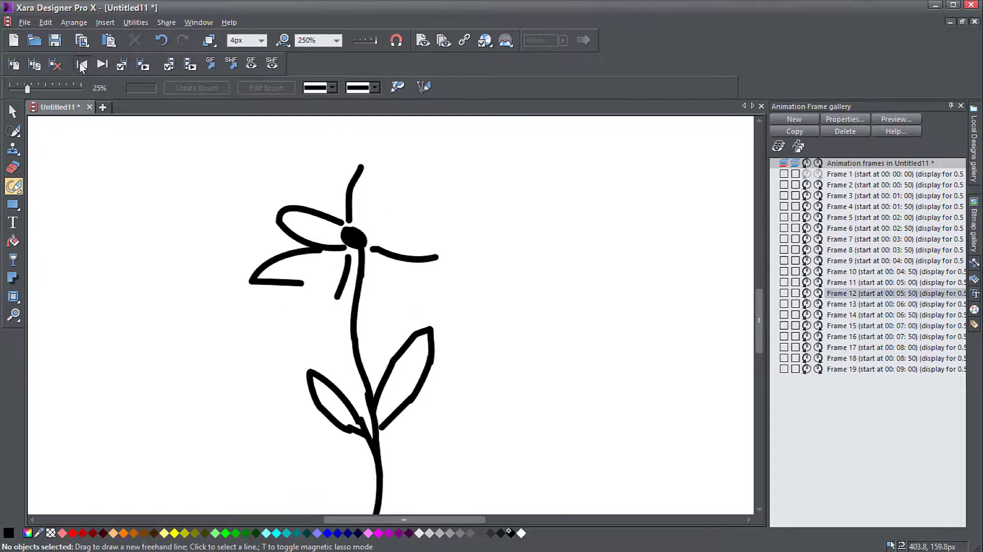
left_click(81, 64)
left_click(81, 64)
left_click(81, 64)
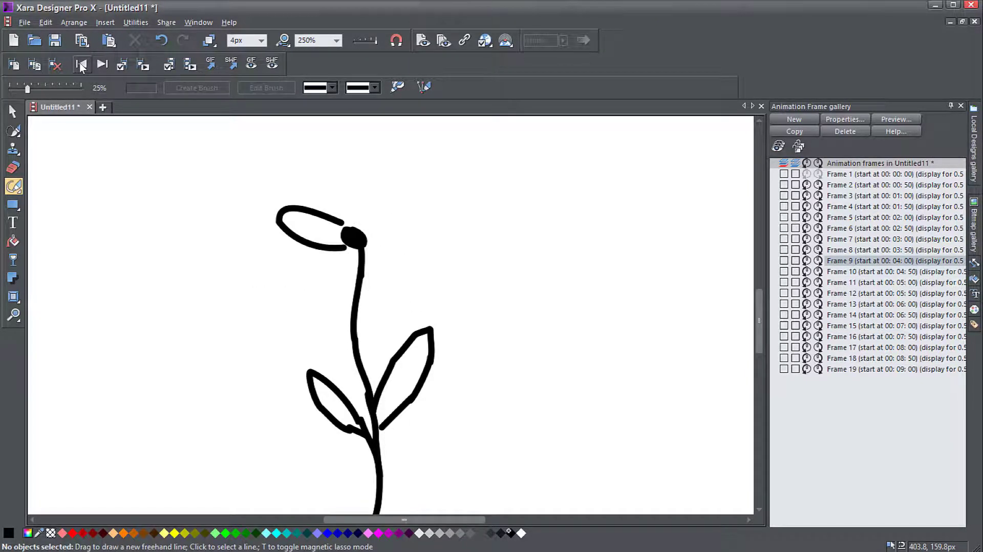
left_click(13, 111)
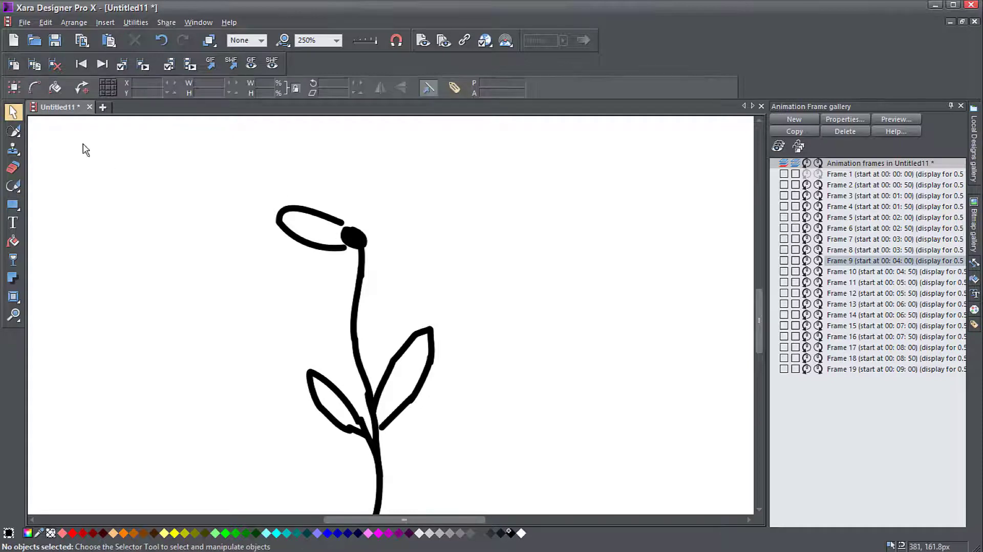
left_click(357, 246)
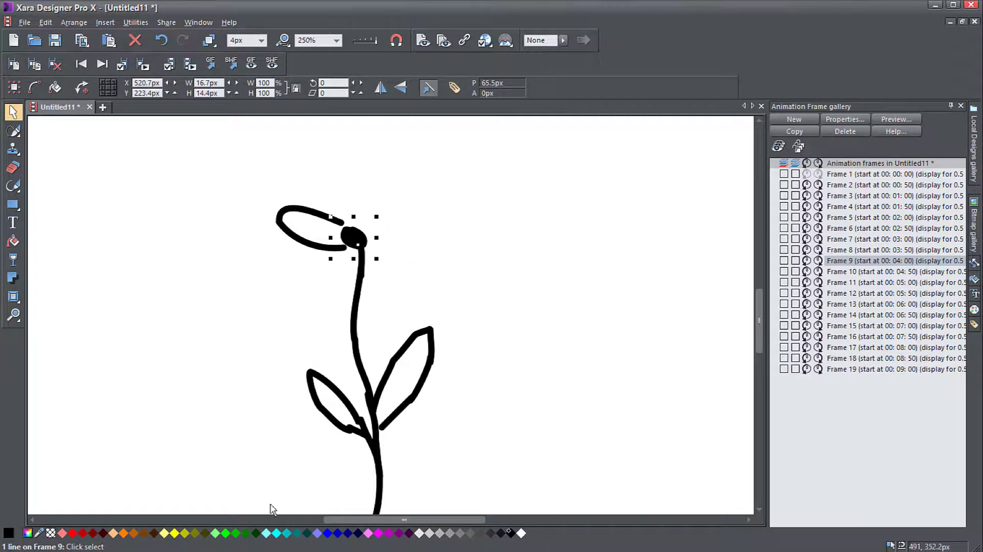
left_click(126, 534)
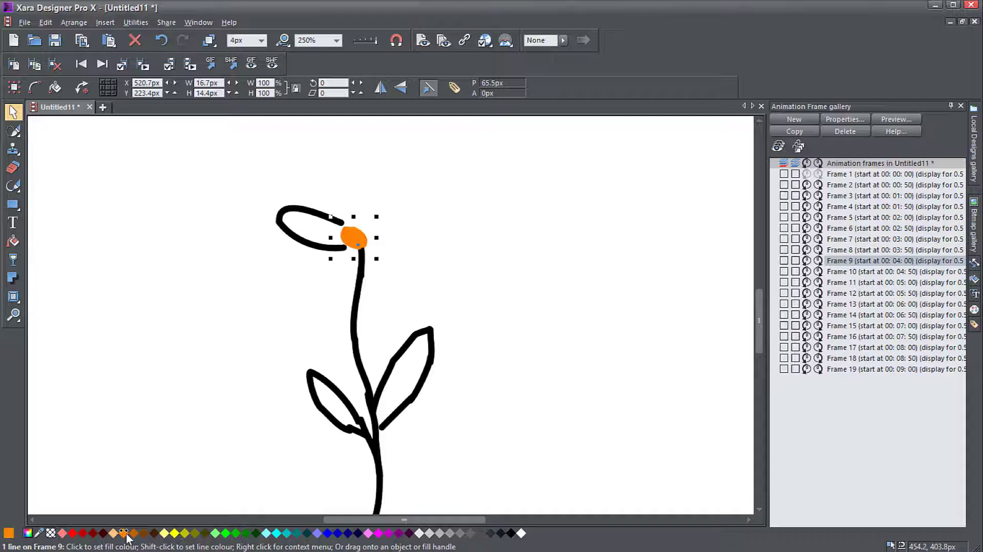
left_click(108, 64)
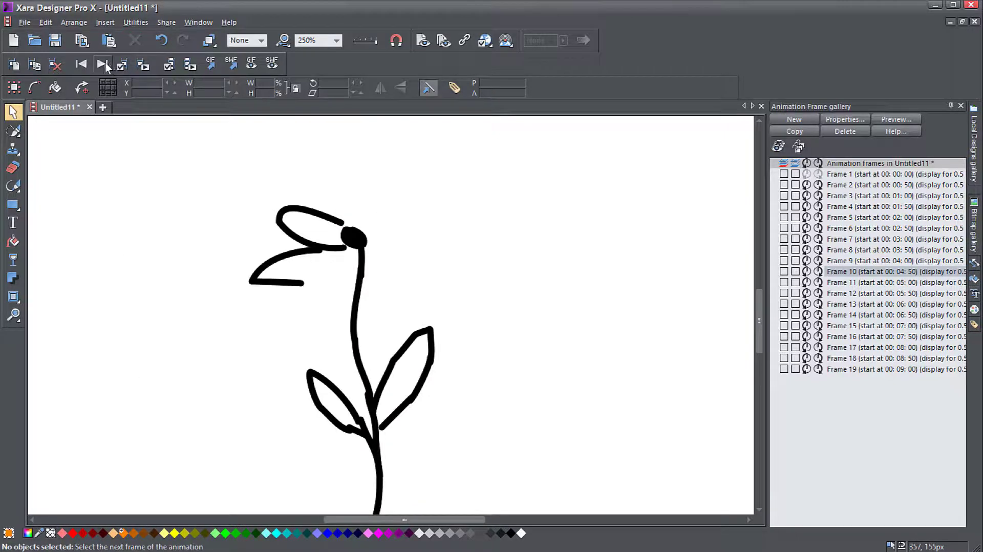
left_click(82, 63)
left_click(102, 64)
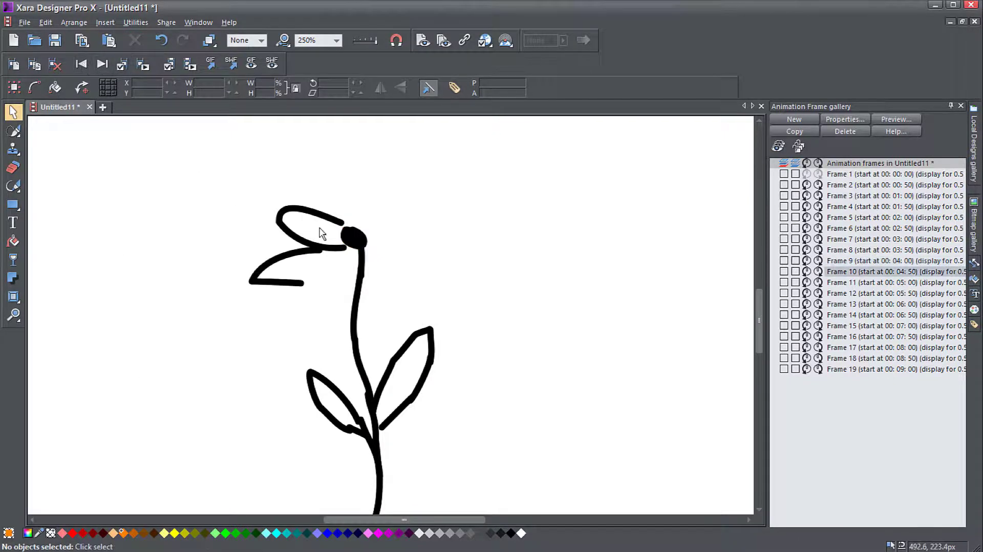
left_click(353, 238)
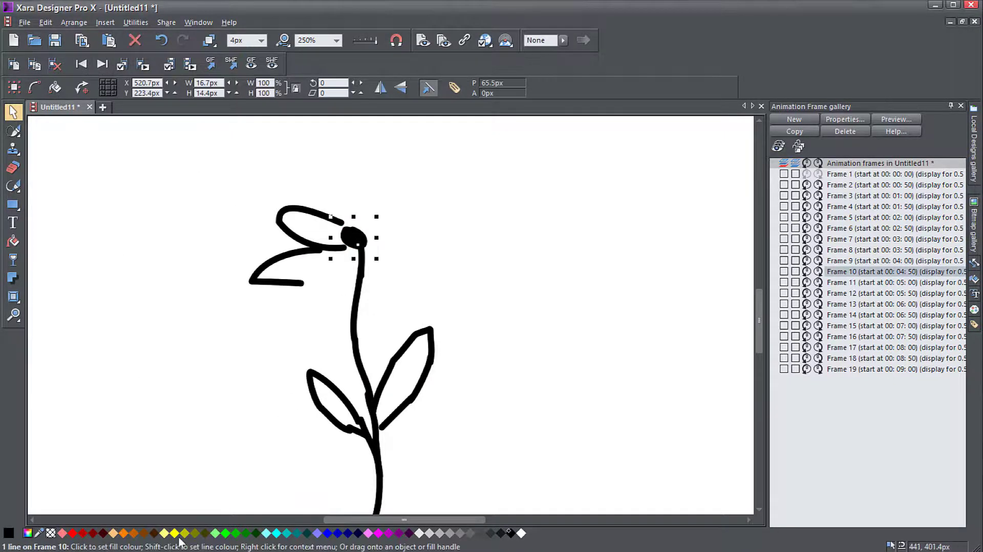
left_click(82, 63)
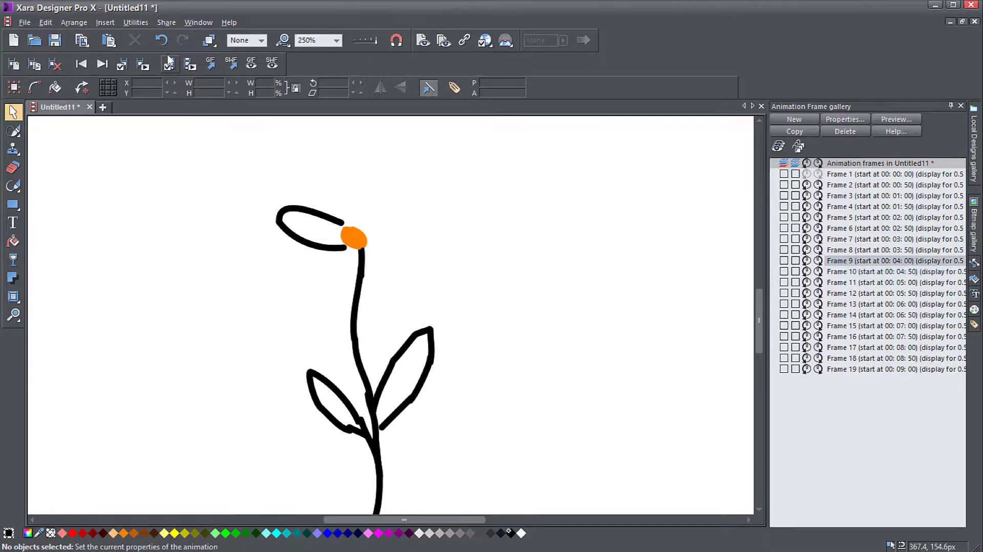
left_click(359, 240)
key("Escape")
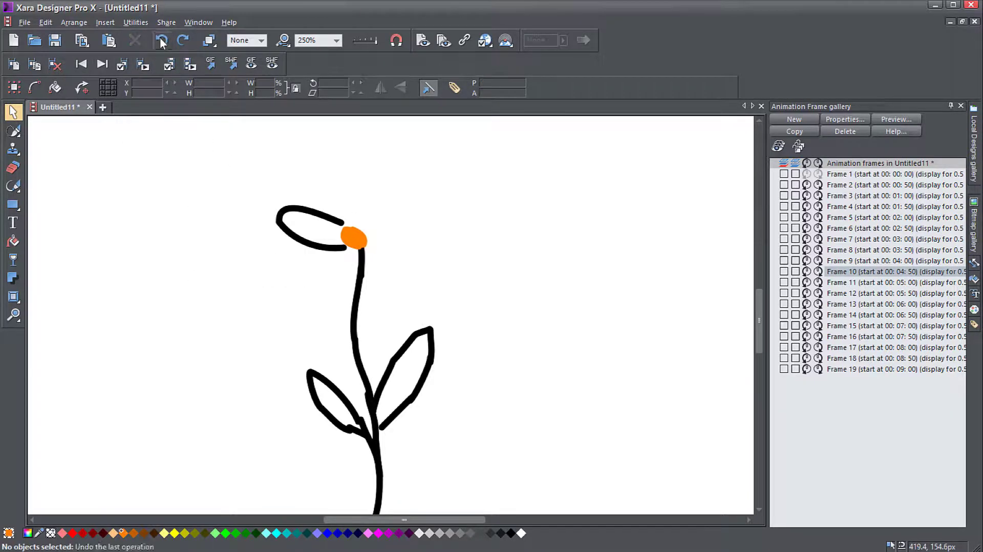
left_click(161, 40)
left_click(161, 41)
left_click(563, 296)
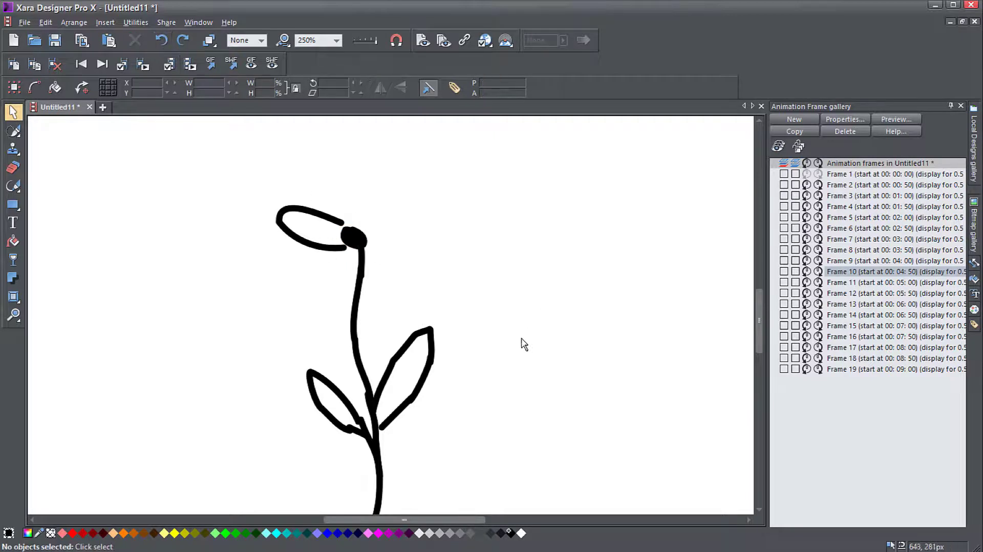
- Preview the flower animation twice, stopping the second playback and closing the preview on Frame 1
left_click_drag(505, 361, 507, 340)
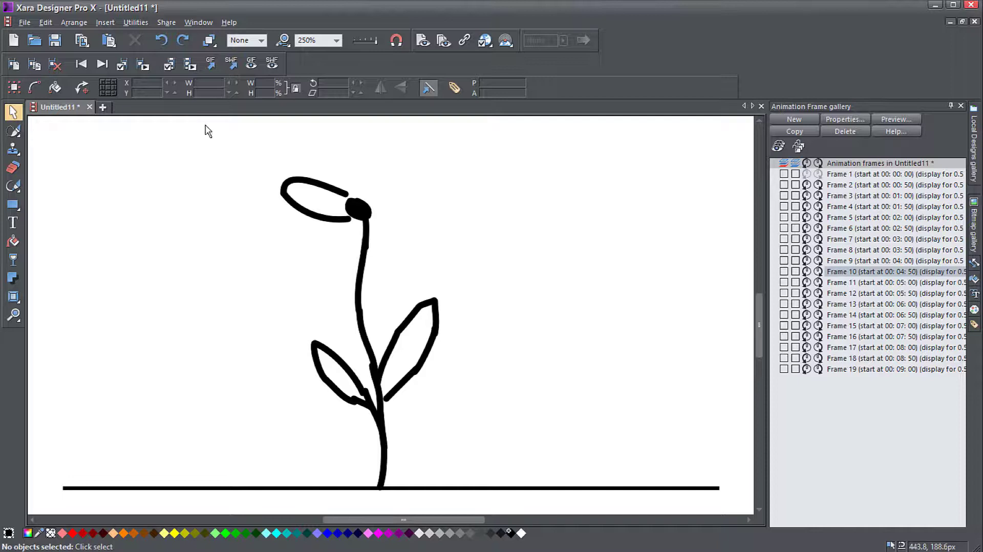
left_click(190, 65)
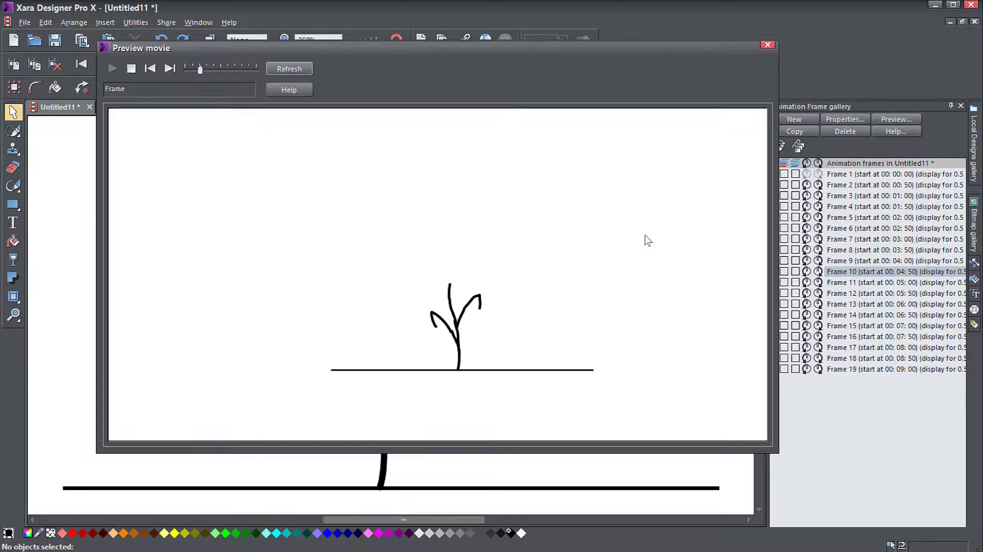
key("Escape")
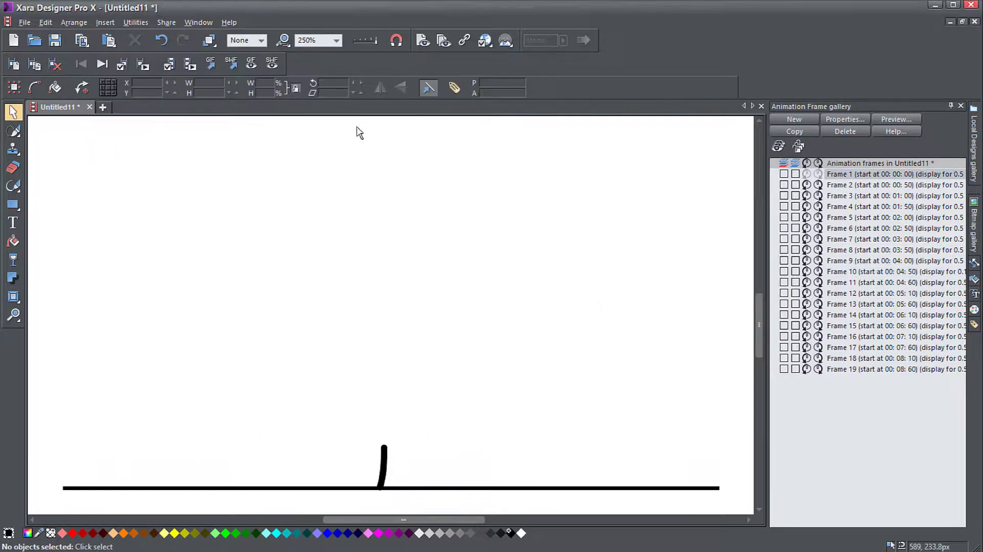
left_click(182, 65)
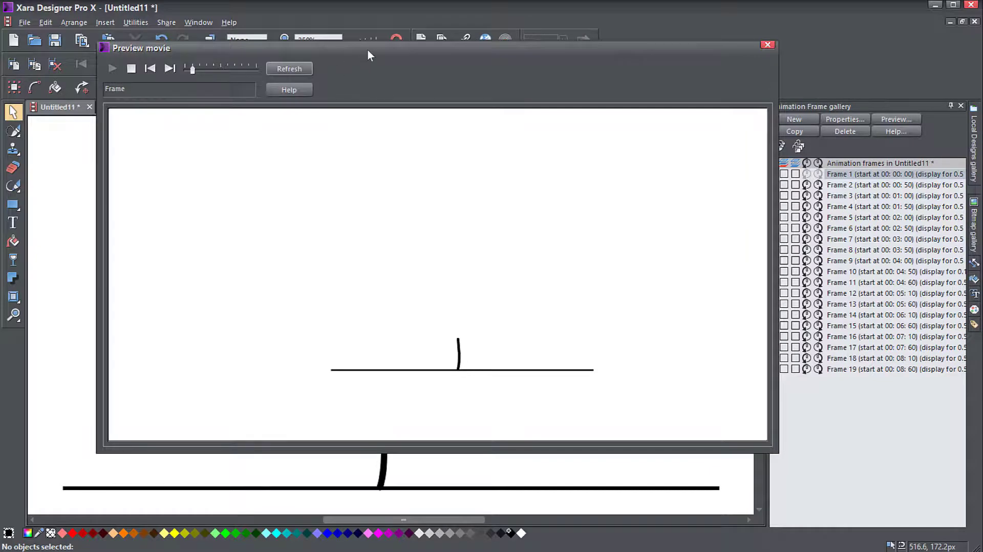
left_click_drag(367, 48, 332, 86)
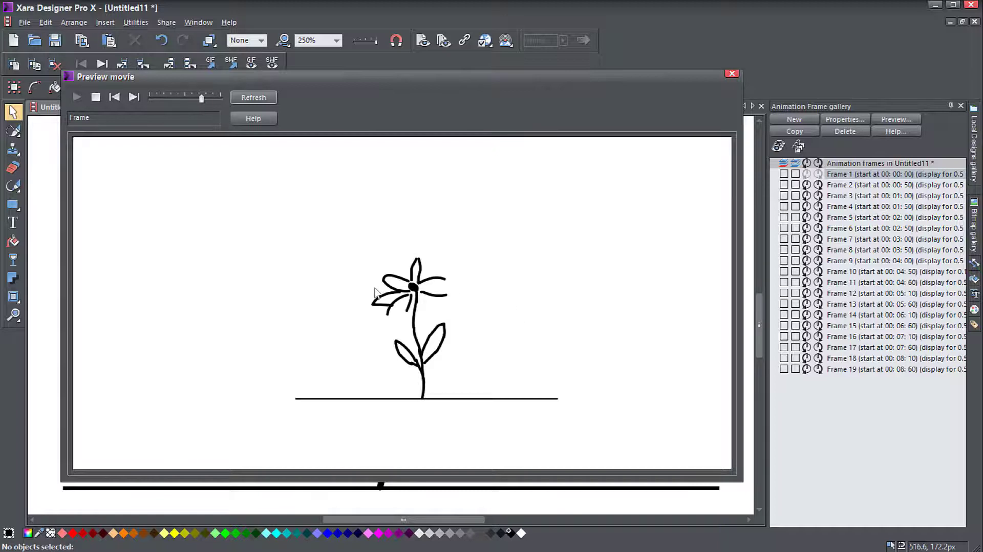
left_click(97, 99)
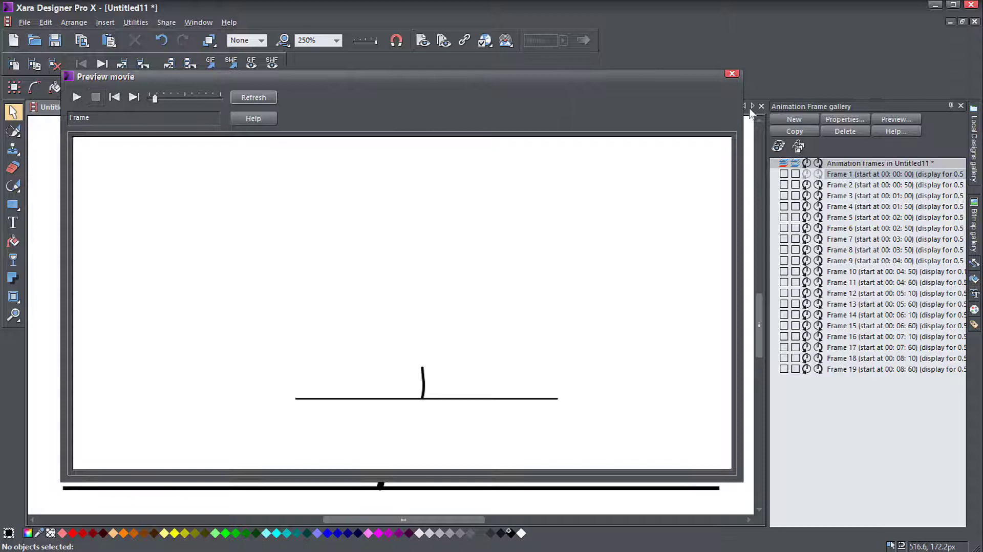
left_click(736, 77)
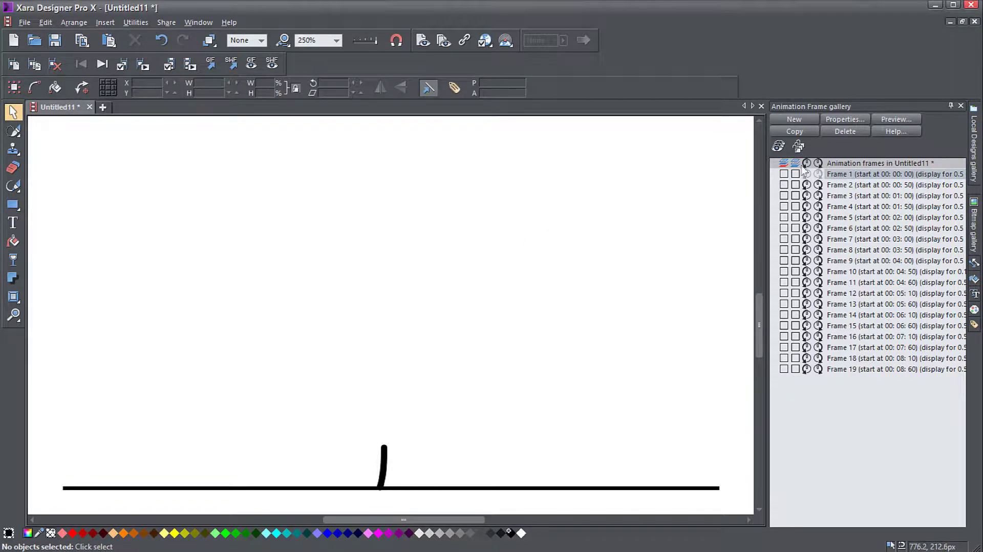
- In Animation Loop and Speed properties, set Display each frame for to 0.1 seconds and apply
left_click(849, 120)
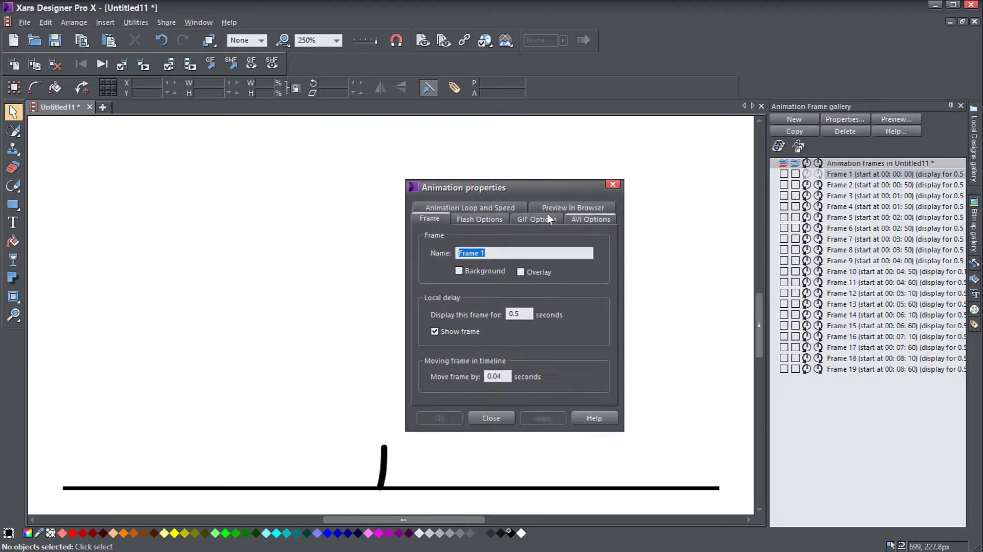
left_click_drag(511, 183, 465, 166)
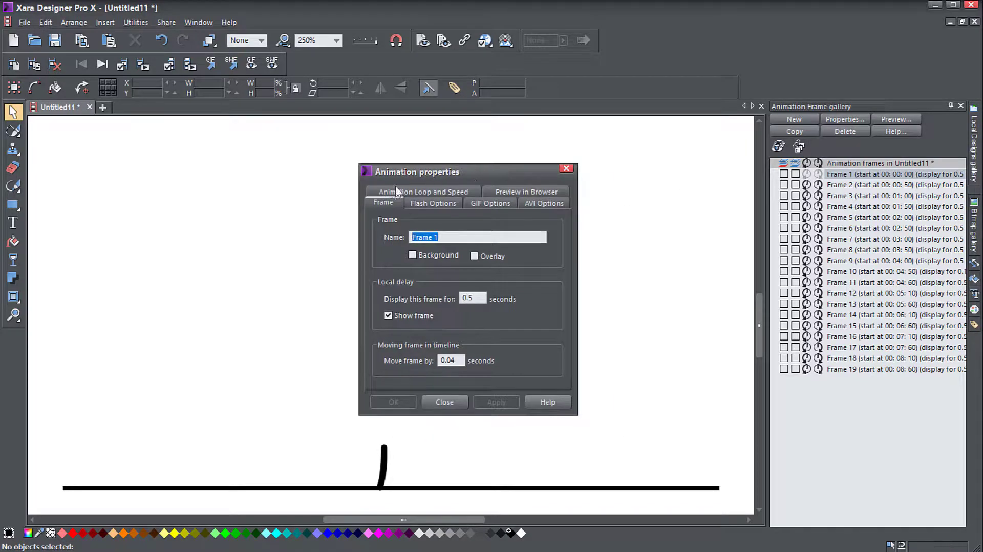
left_click(447, 194)
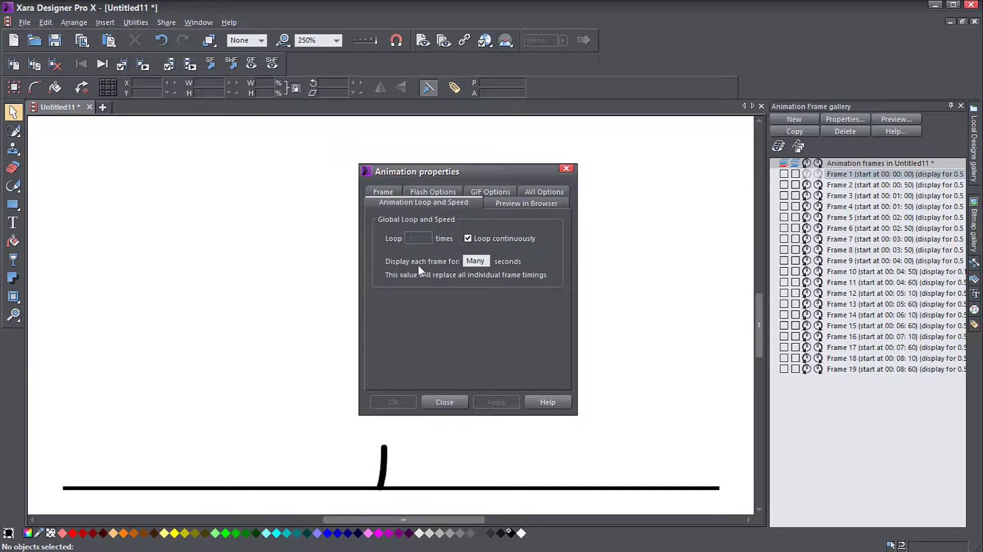
double_click(486, 262)
key("BackSpace")
type("0.1")
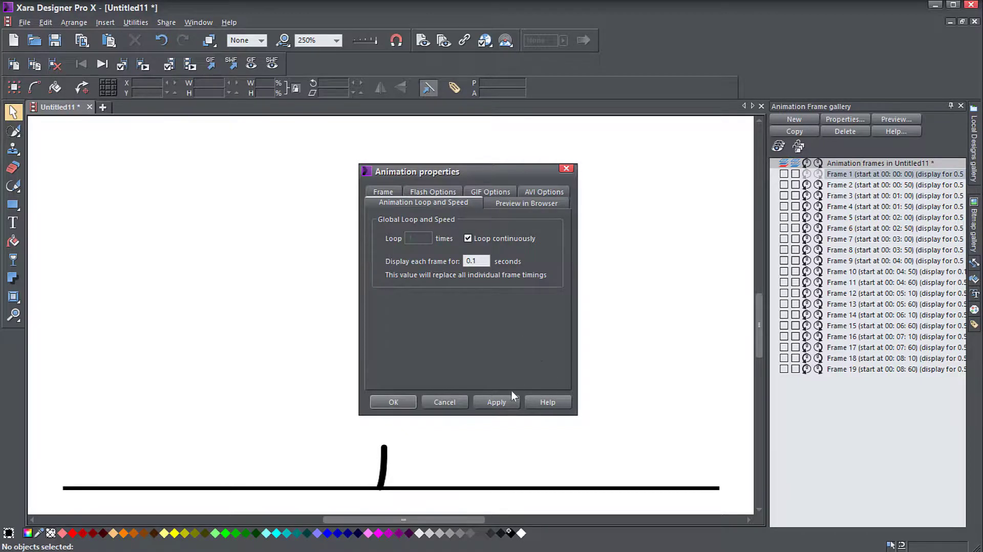
left_click(499, 401)
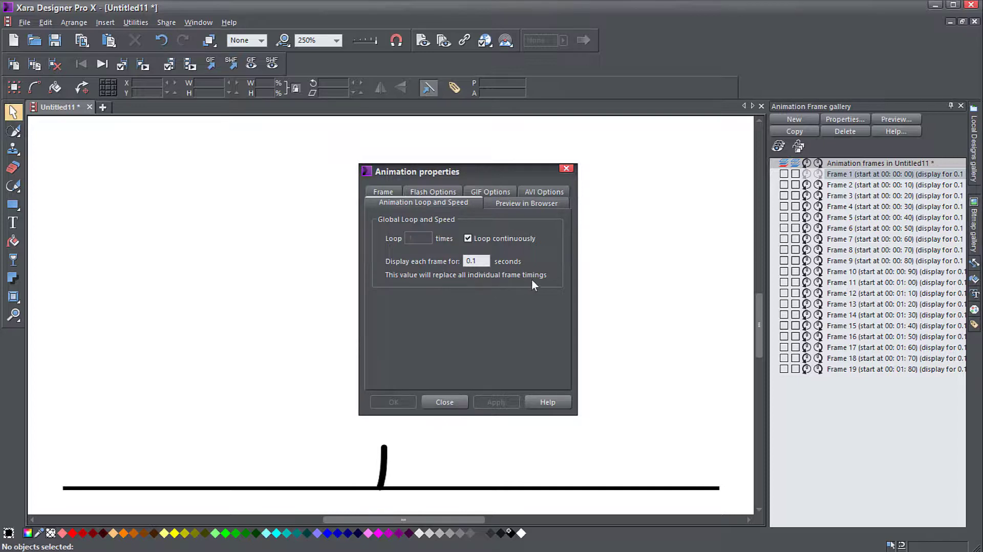
left_click(459, 401)
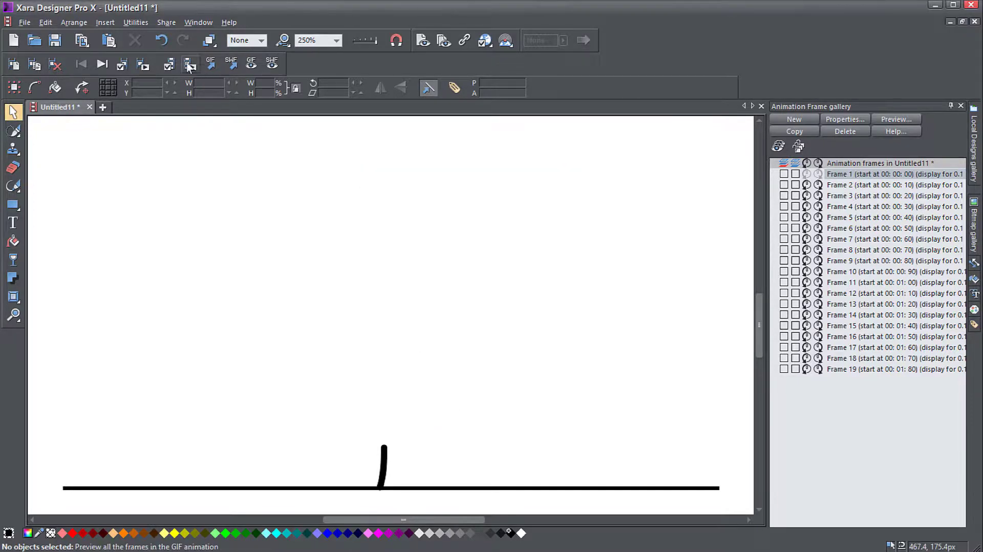
left_click(189, 65)
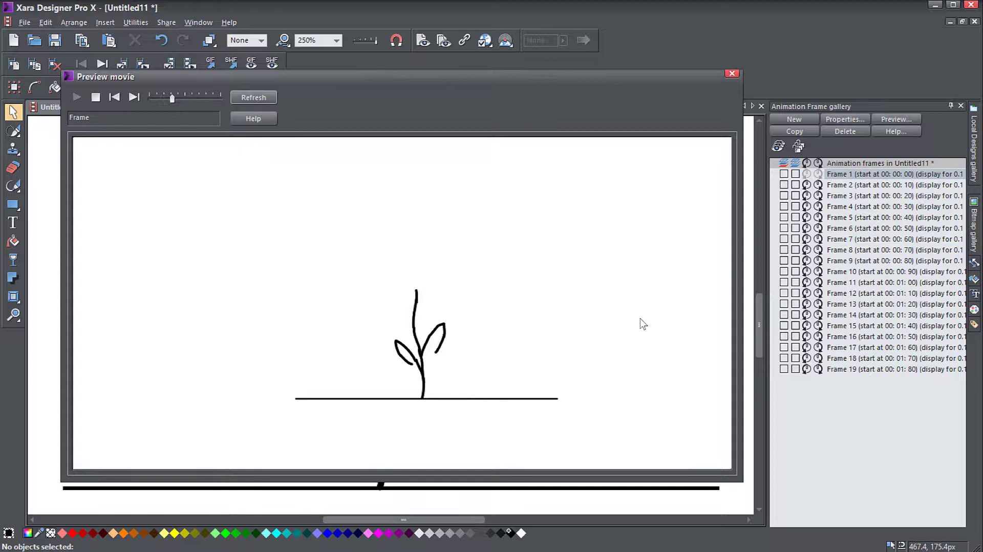
left_click(732, 74)
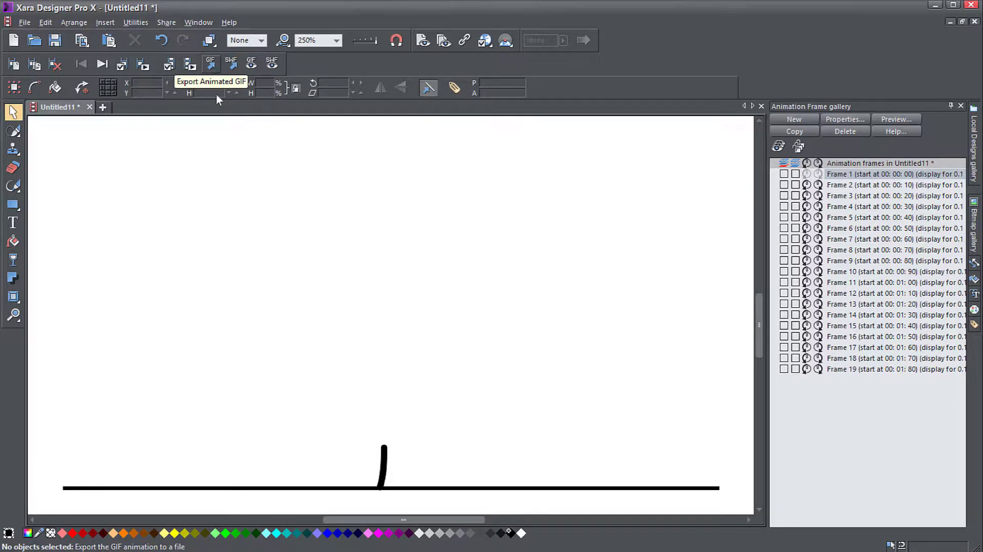
- Zoom out from 250% to 100% so the whole page and ground line are visible
scroll(329, 315, "down", 2)
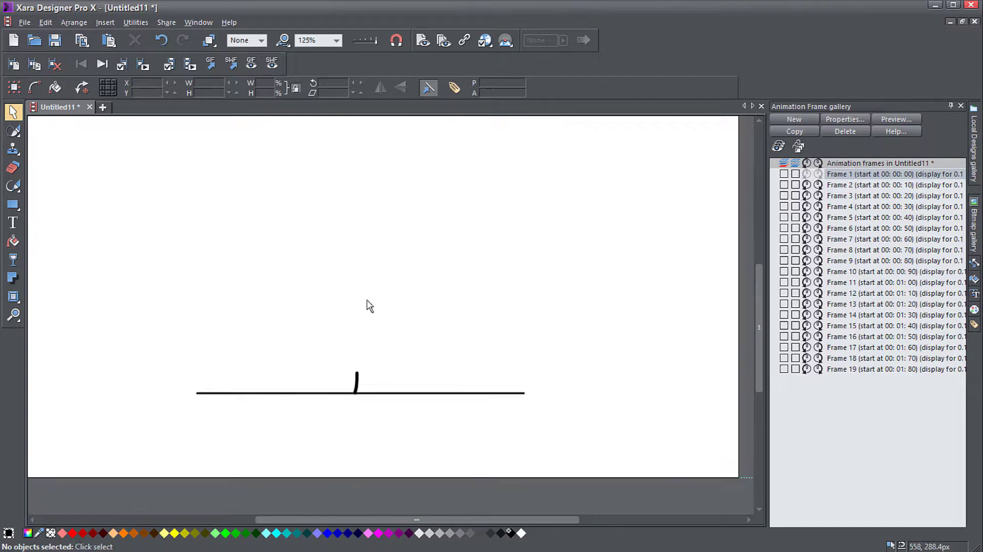
scroll(374, 332, "down", 1)
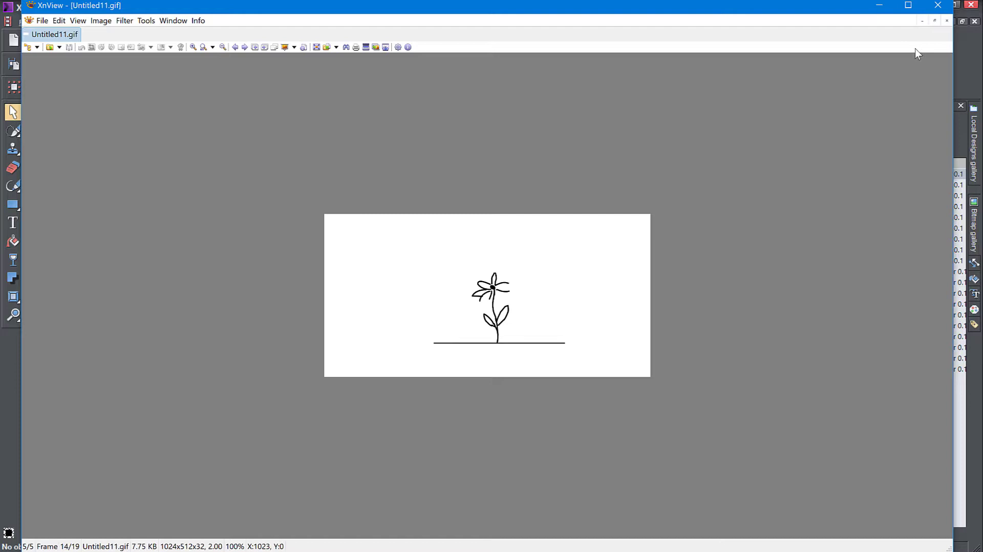
- Close the XnView window playing Untitled11.gif to return to the animation document
left_click(937, 7)
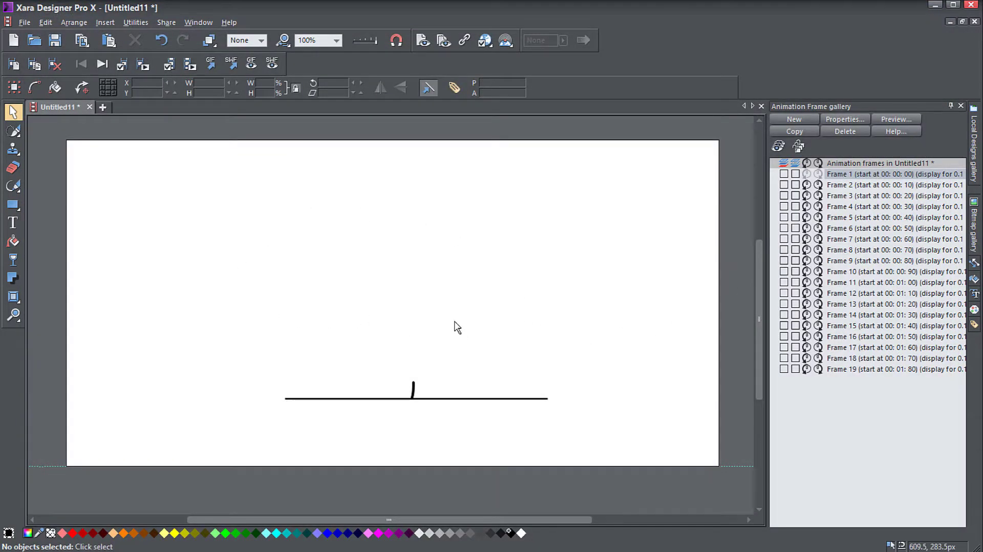